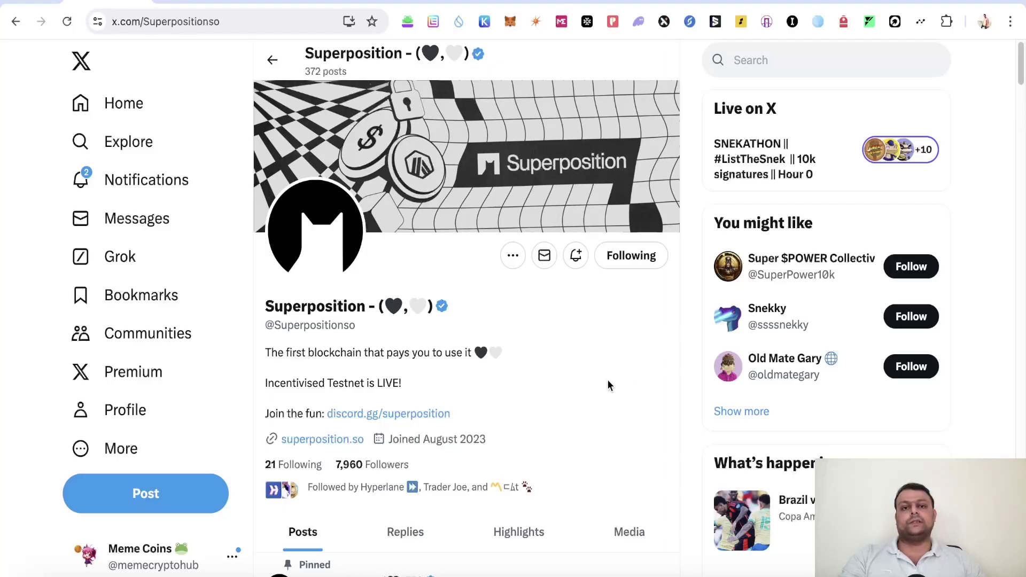
- Look over Bybit's referral sign-up offer, then go to the Altcoin India Hindi YouTube channel
left_click(189, 5)
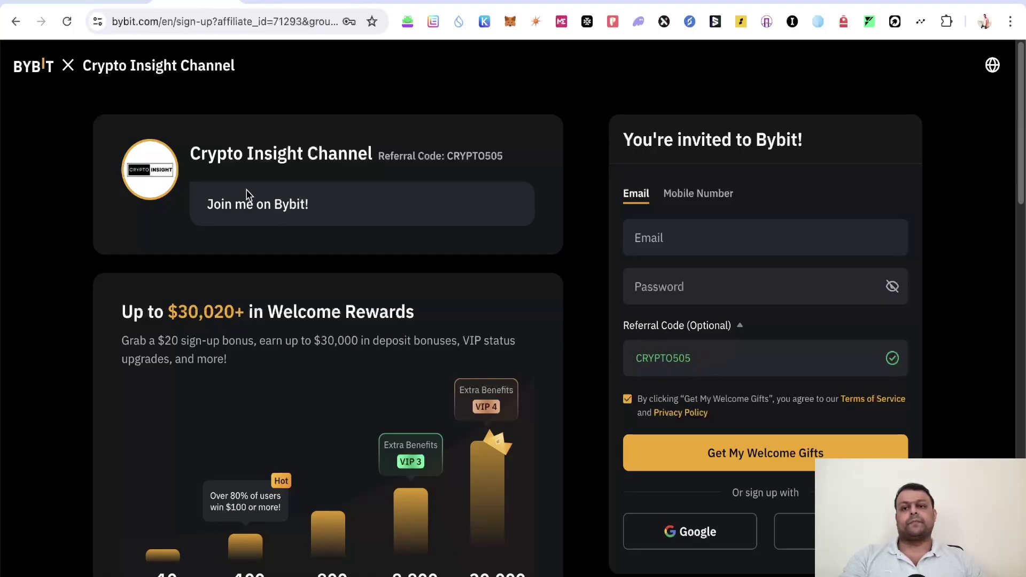
left_click(271, 4)
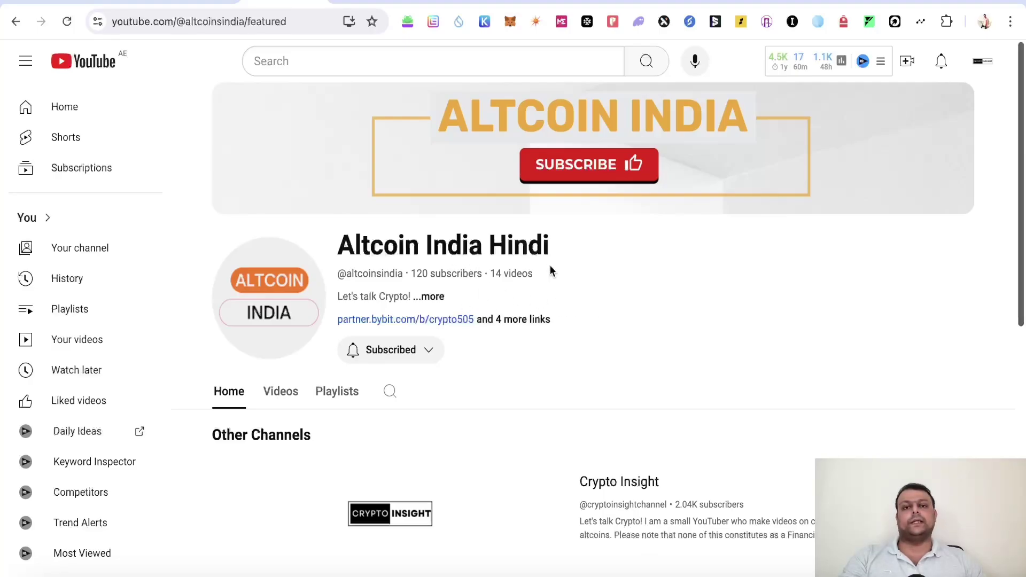
- Show the Altcoin India Hindi channel's Videos list and skim the latest uploads
left_click(283, 391)
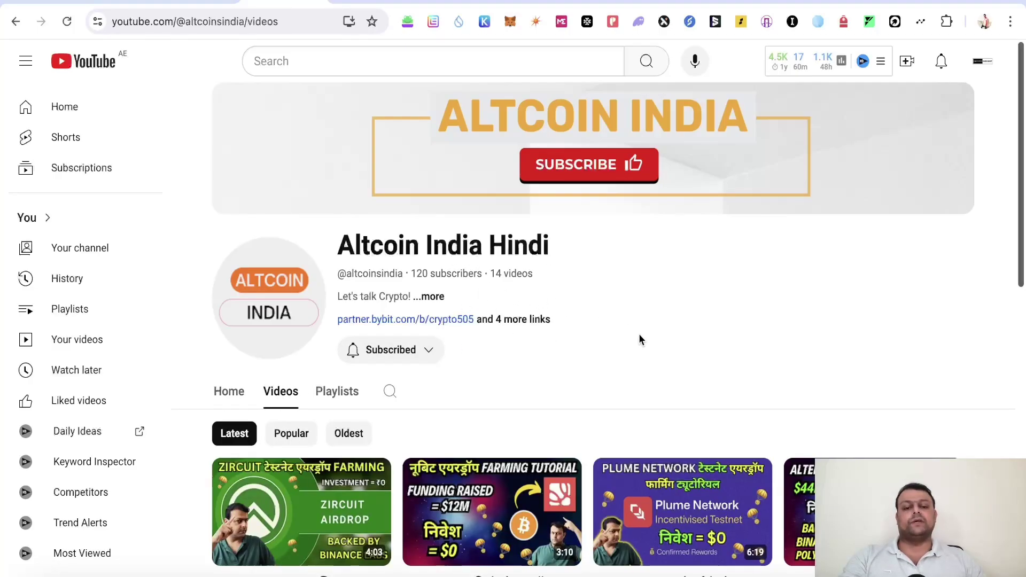
scroll(639, 333, "down", 3)
scroll(560, 354, "up", 3)
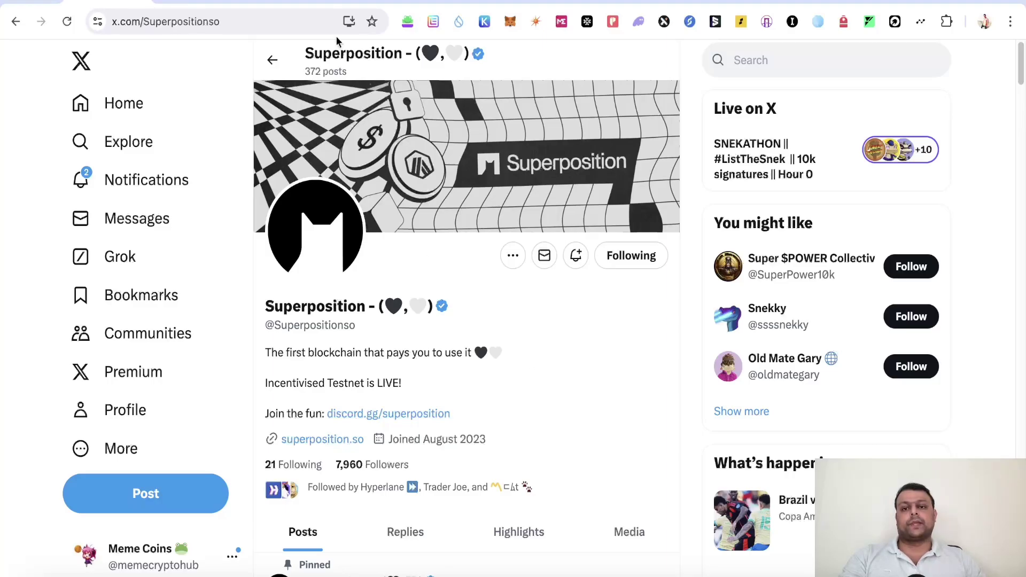
- Check ChainList's Arbitrum Sepolia entry, then view the Superposition testnet docs listing chain ID 98985
left_click(344, 1)
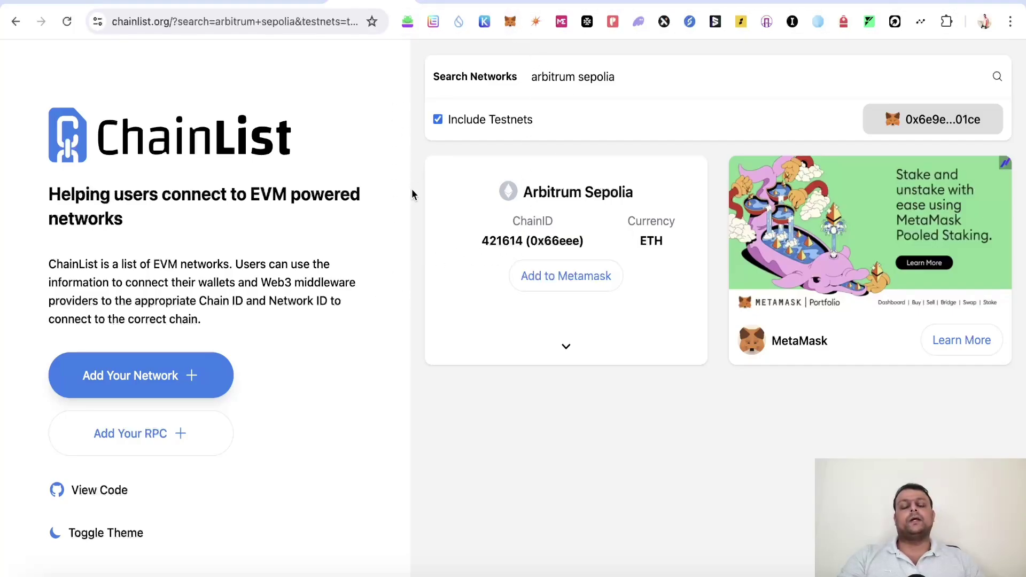
left_click(444, 2)
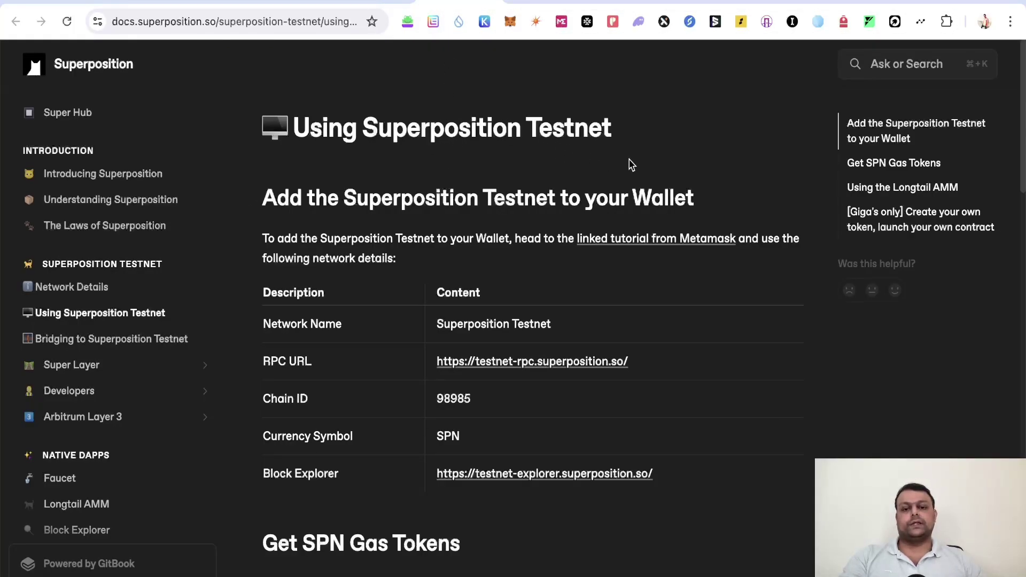
- Go to MetaMask Settings > Networks in a full tab and start adding a network
scroll(630, 163, "down", 1)
scroll(629, 163, "up", 1)
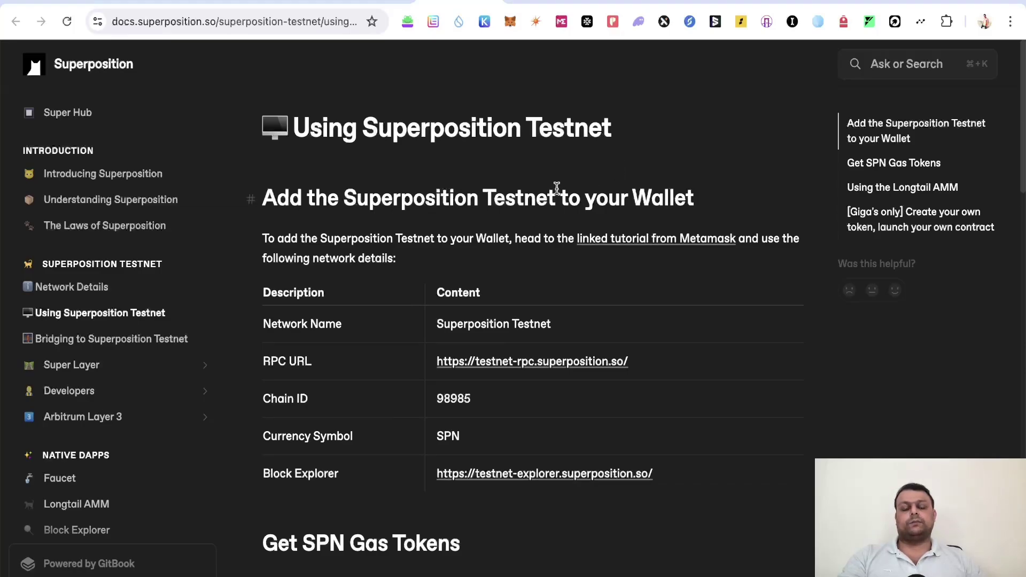
left_click(509, 28)
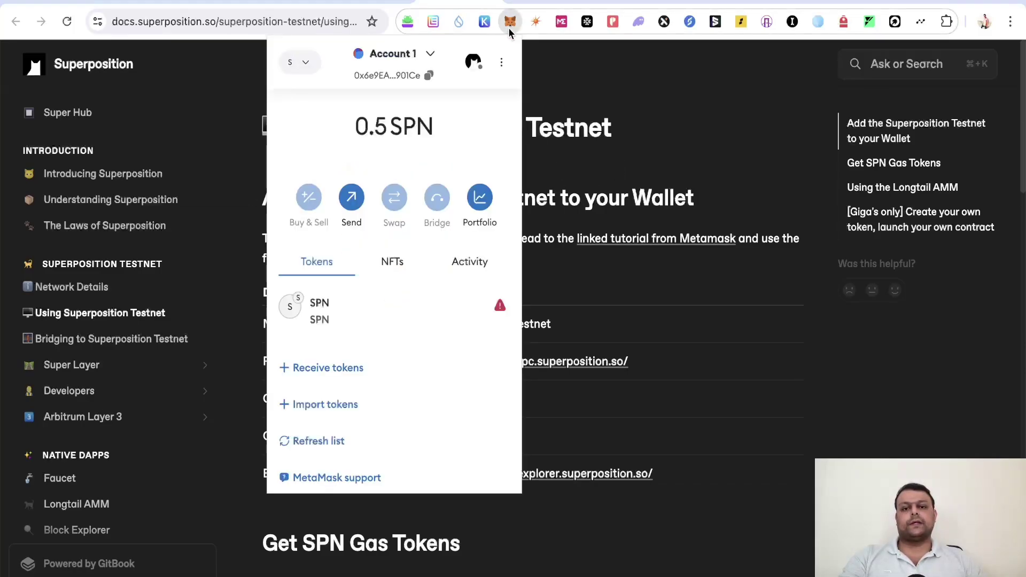
left_click(502, 63)
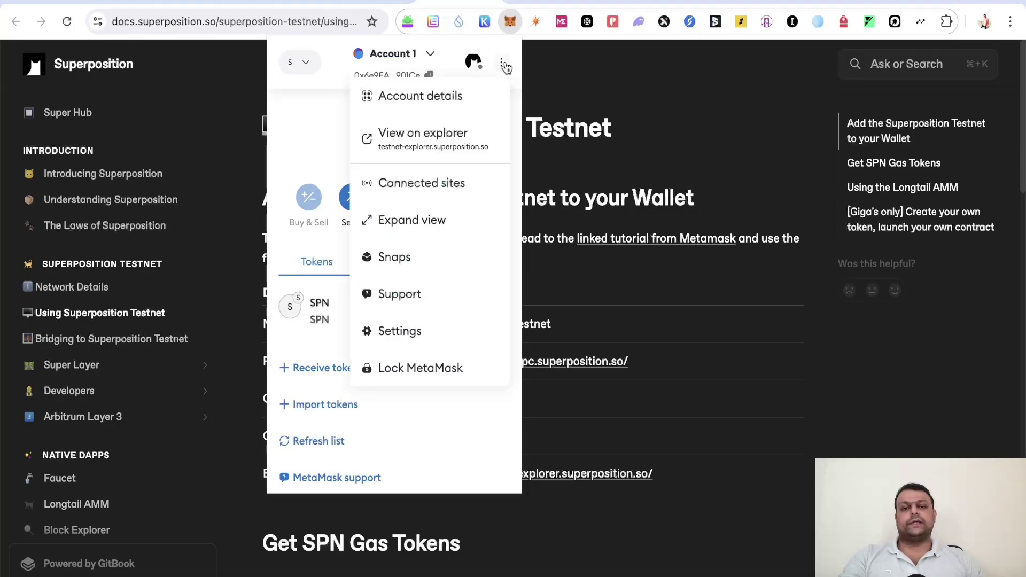
left_click(417, 332)
scroll(423, 307, "down", 3)
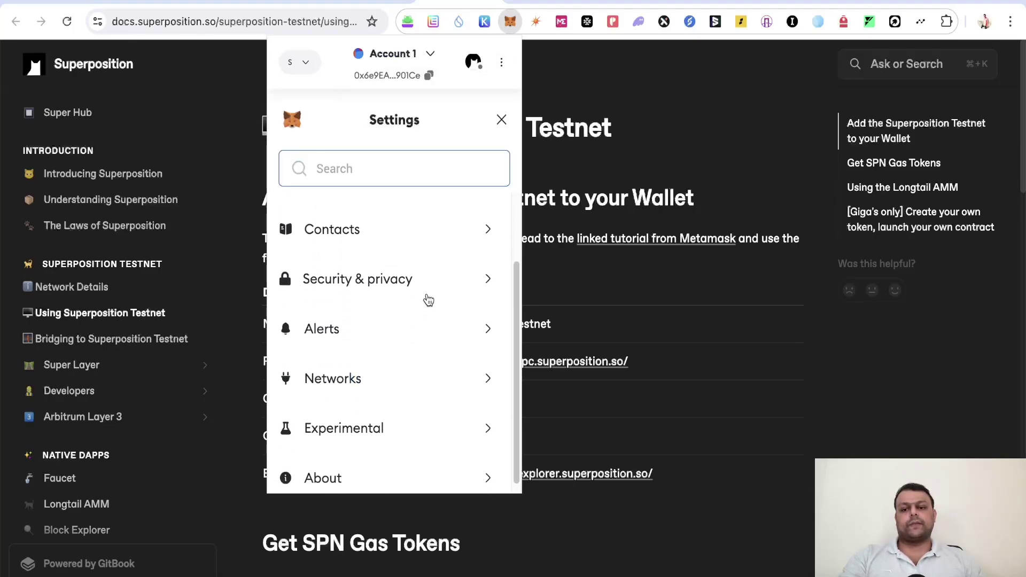
left_click(358, 374)
scroll(416, 374, "down", 2)
left_click(412, 453)
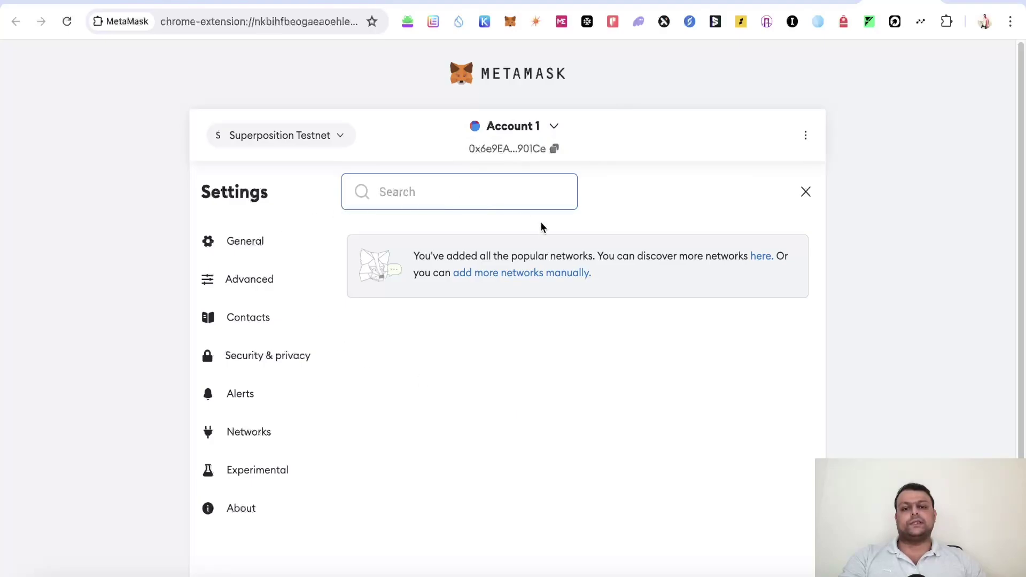
- Open MetaMask's manual network form and compare it with the docs' chain ID 98985 and SPN symbol
left_click(548, 282)
scroll(655, 313, "down", 2)
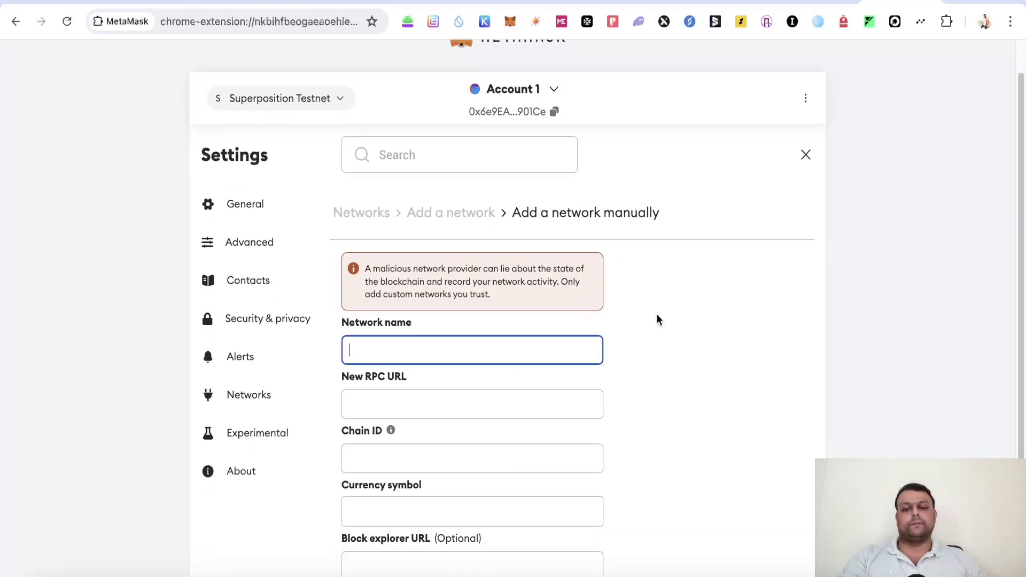
left_click(417, 3)
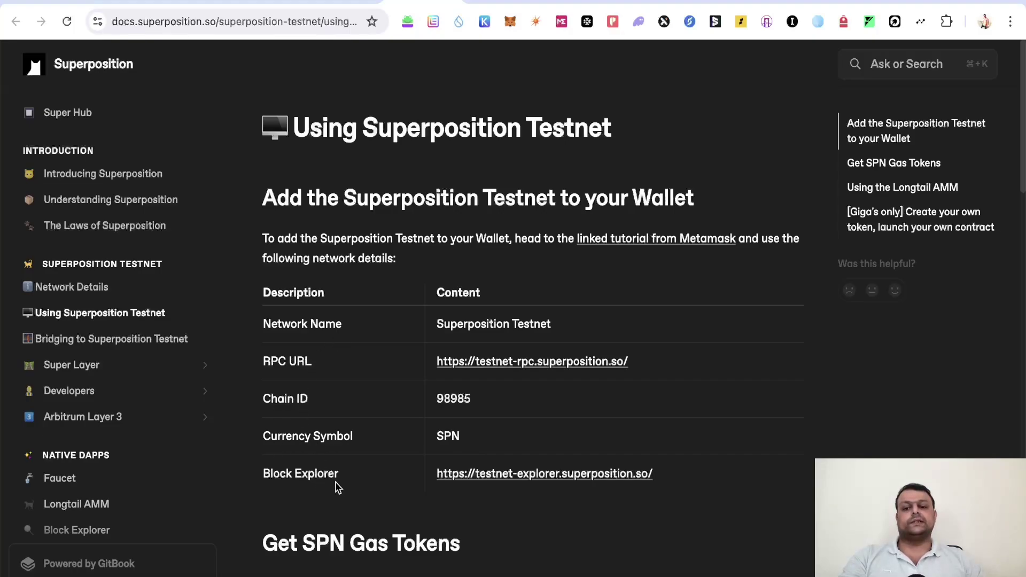
left_click(874, 4)
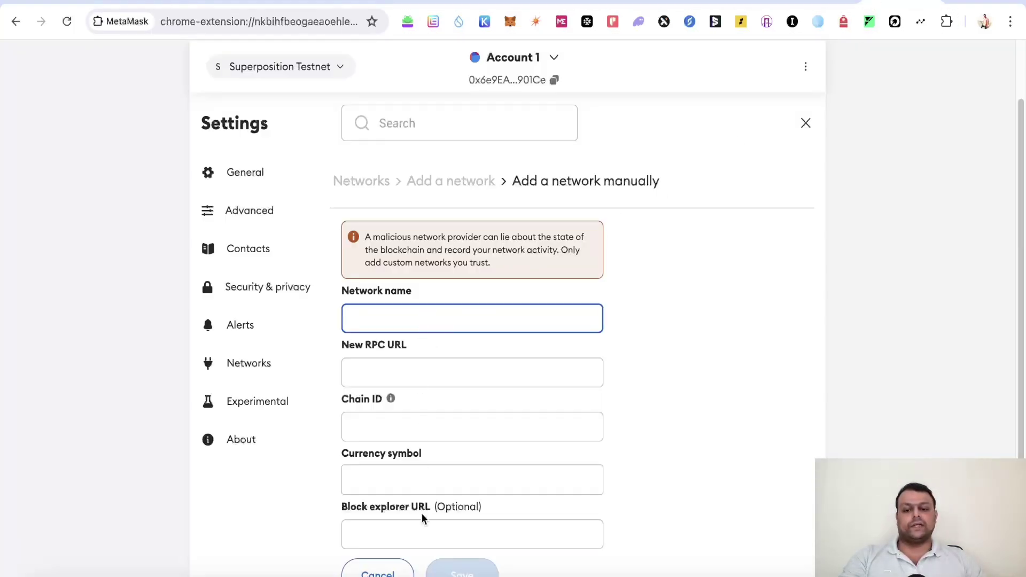
scroll(641, 416, "down", 1)
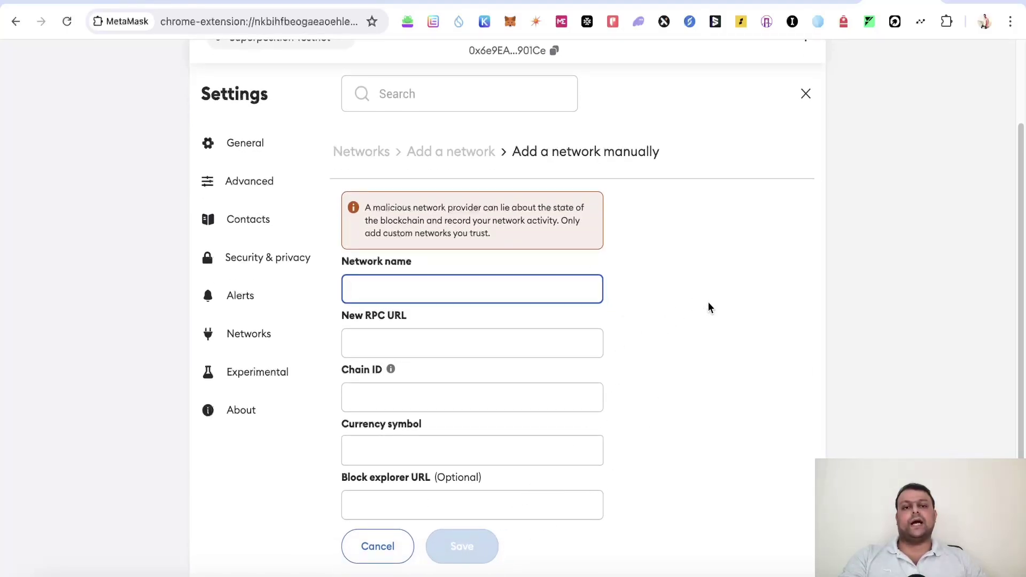
left_click(410, 3)
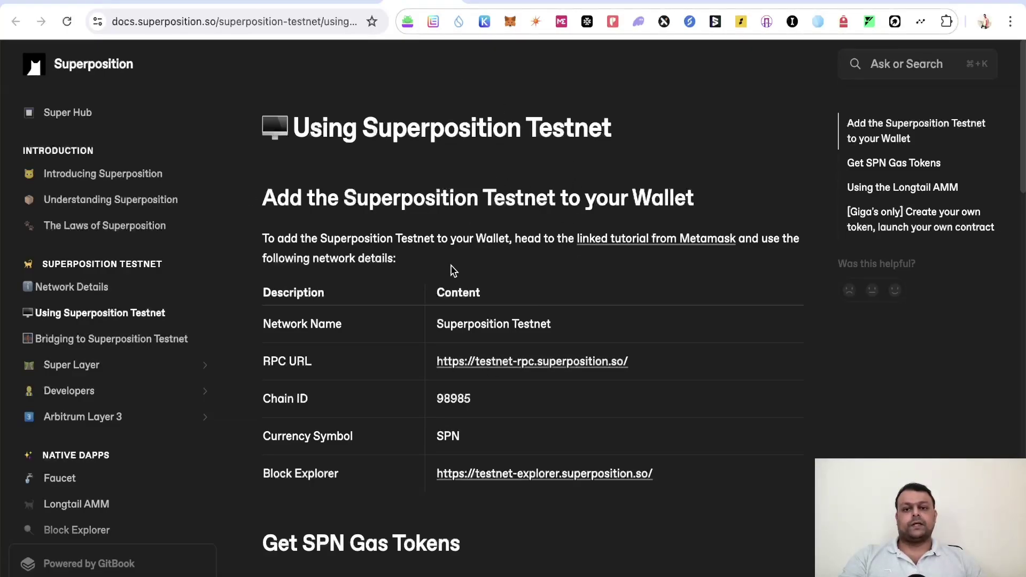
- Go to the Superposition Faucet page and focus its wallet address field
left_click(482, 3)
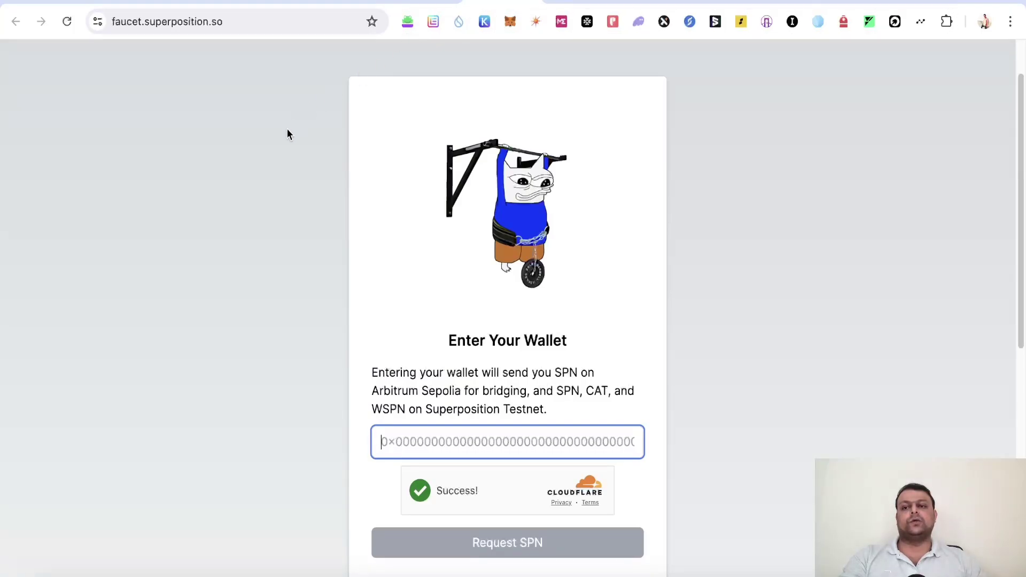
scroll(287, 130, "up", 1)
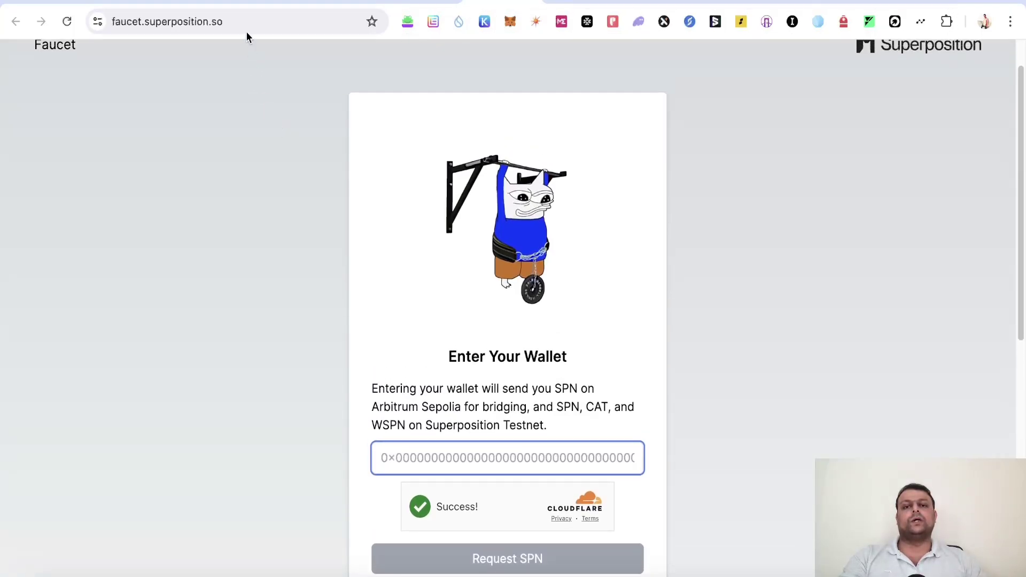
left_click(502, 24)
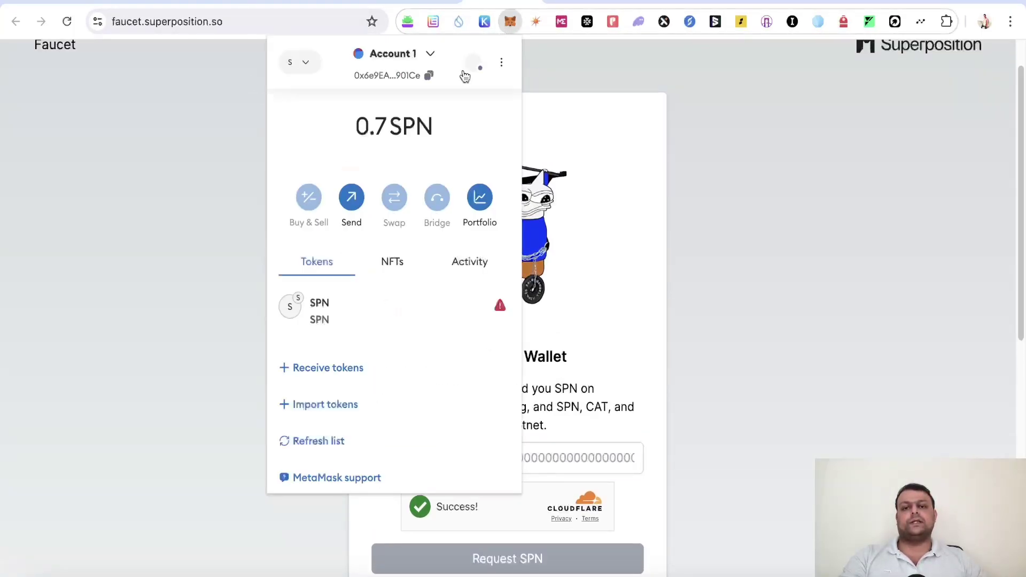
left_click(795, 251)
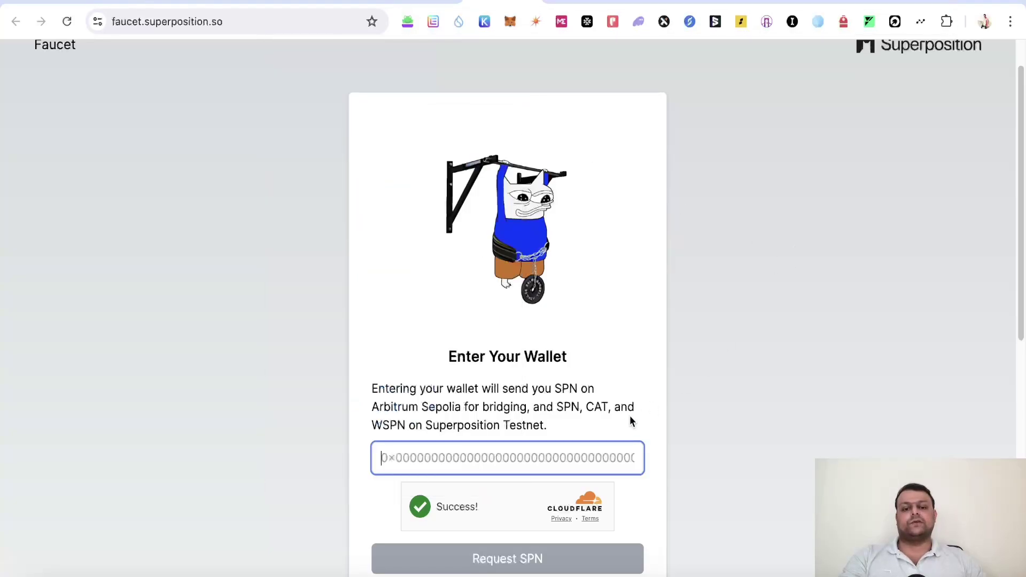
scroll(699, 437, "down", 1)
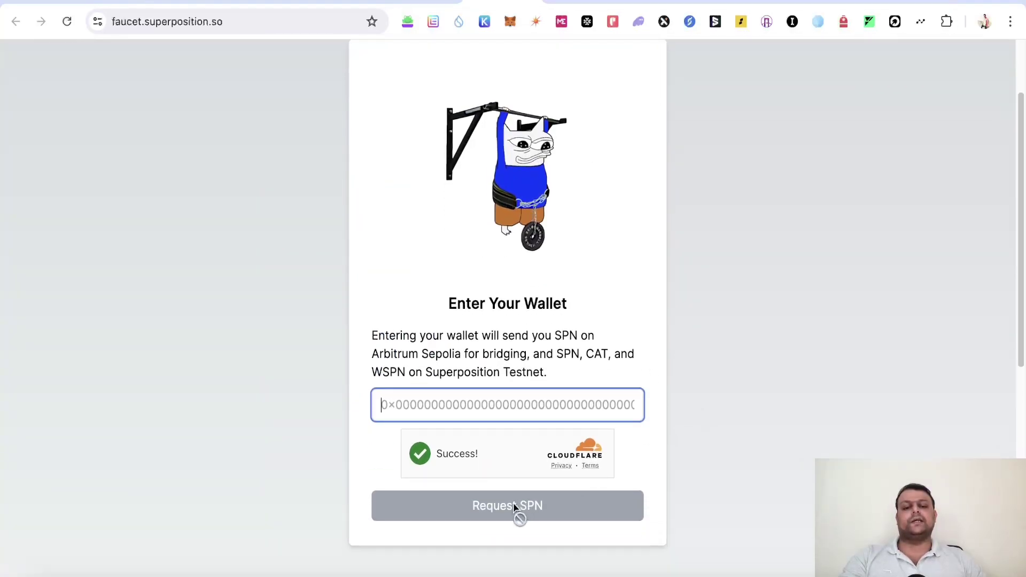
scroll(710, 374, "up", 1)
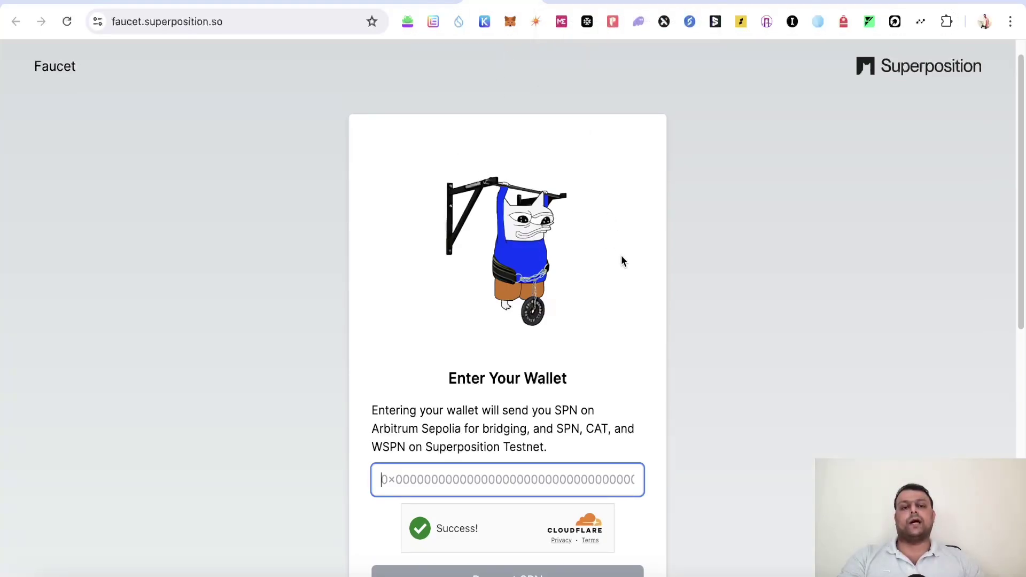
- Copy the wallet address from MetaMask and move on to the Blast API faucet
left_click(510, 22)
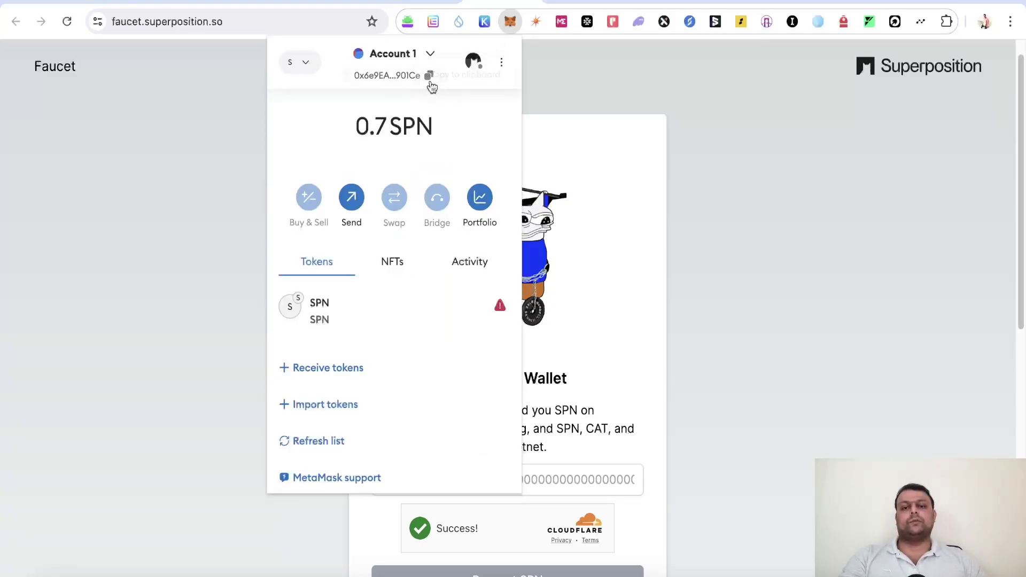
left_click(431, 84)
left_click(653, 110)
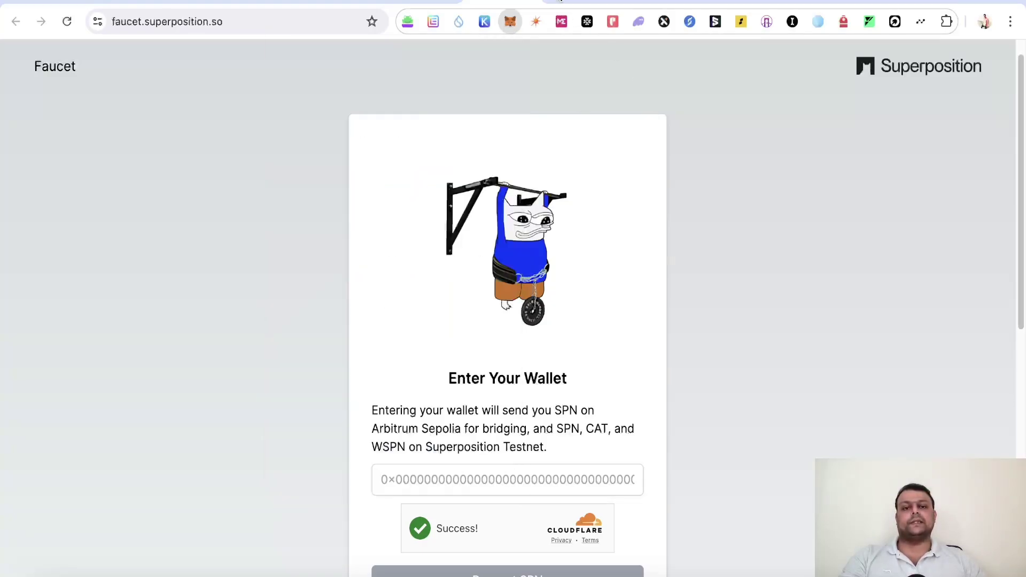
left_click(582, 2)
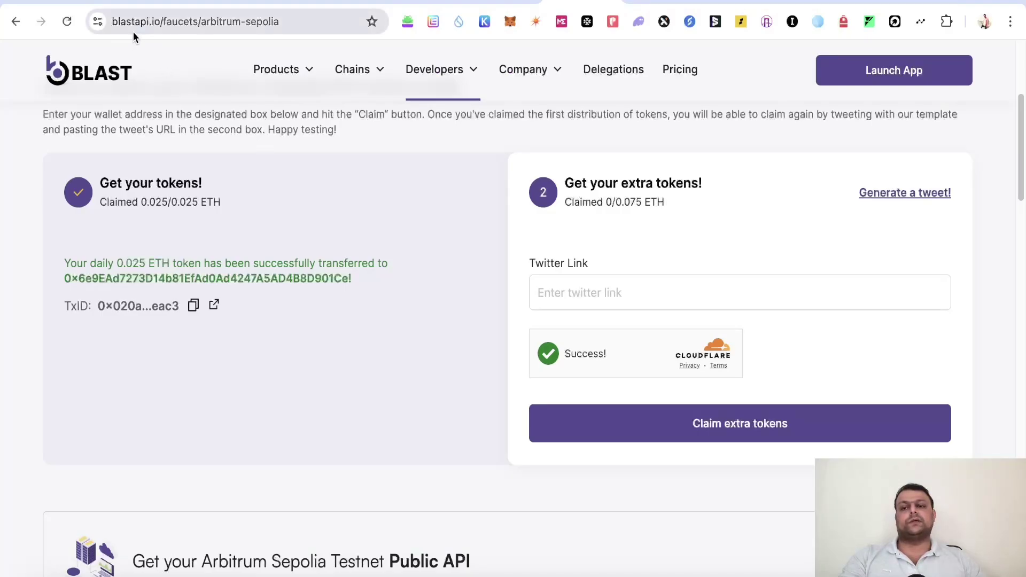
- Go to Alchemy's Arbitrum Sepolia faucet, which requires 0.001 ETH on mainnet, and briefly check the wallet
scroll(224, 107, "up", 2)
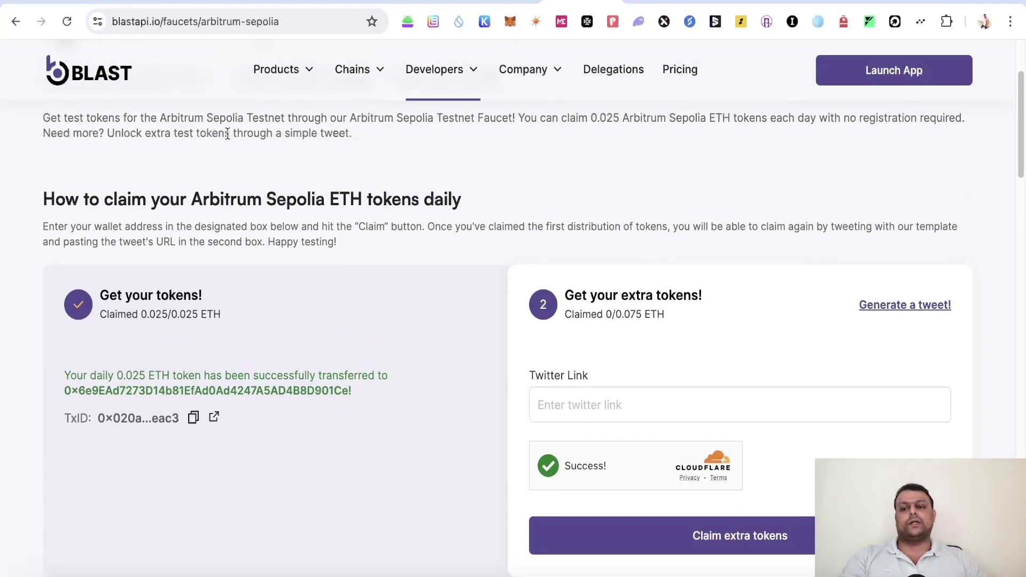
scroll(254, 146, "up", 2)
scroll(258, 147, "up", 2)
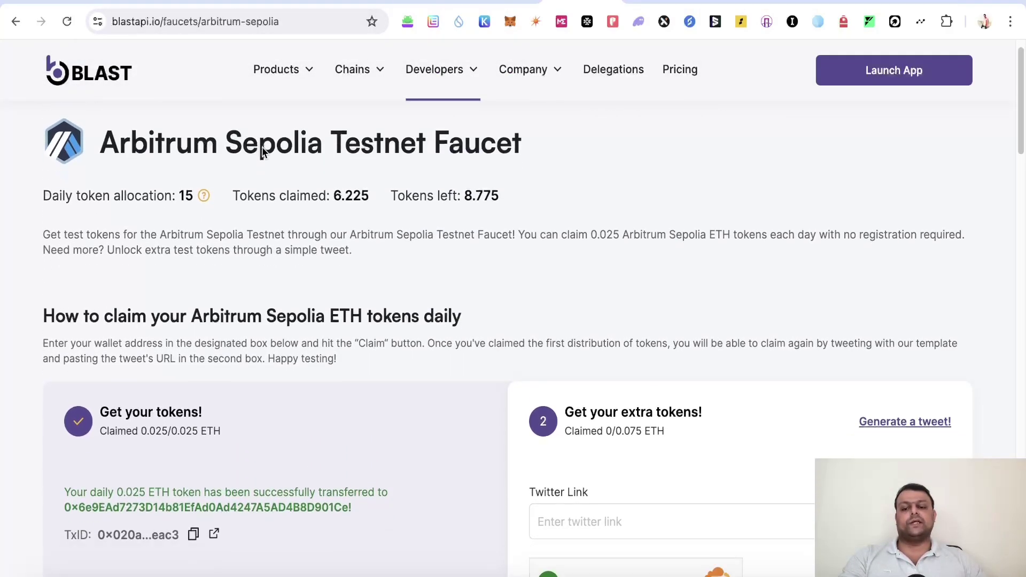
scroll(267, 374, "down", 3)
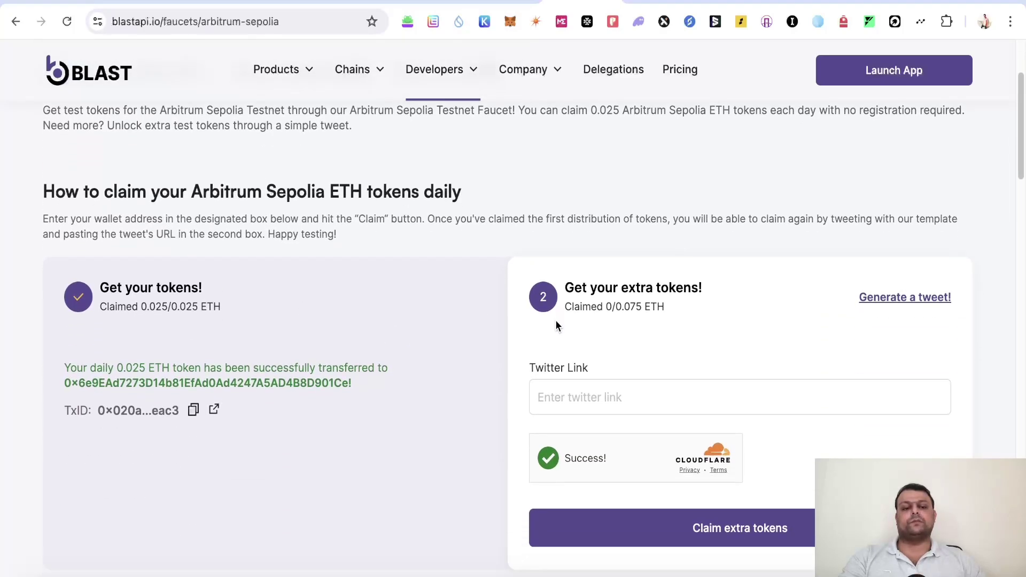
scroll(628, 382, "up", 3)
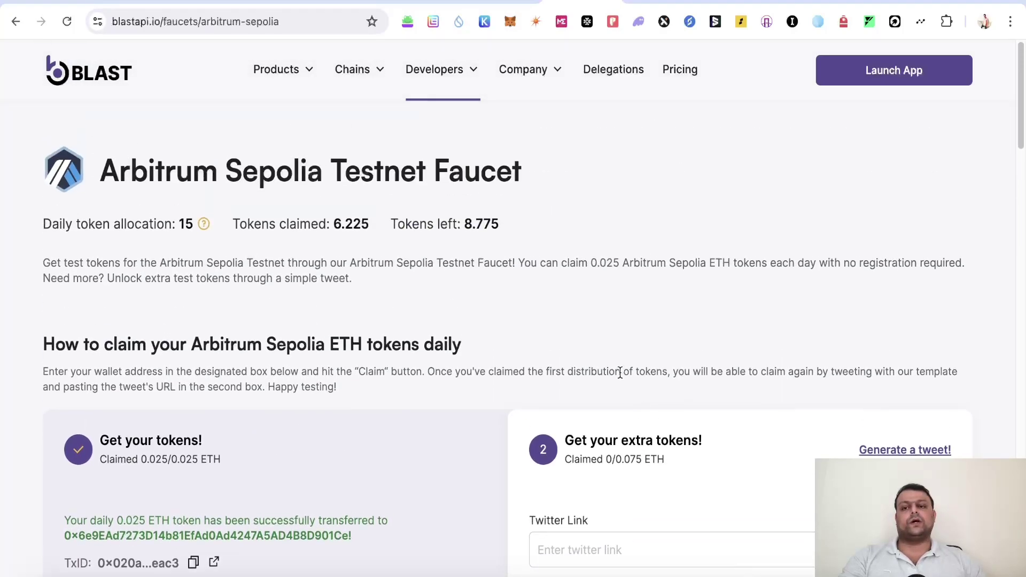
left_click(636, 3)
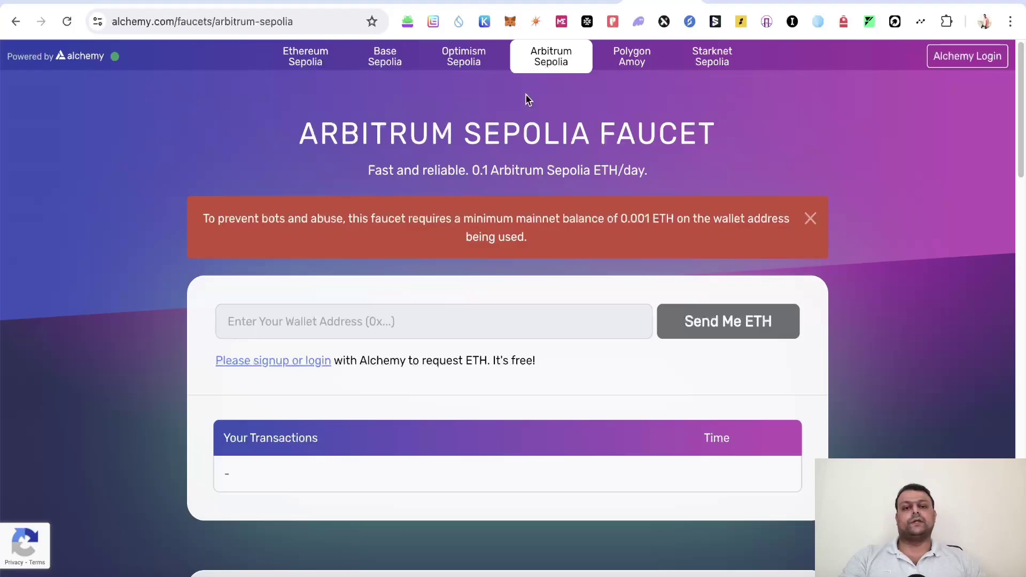
left_click(509, 22)
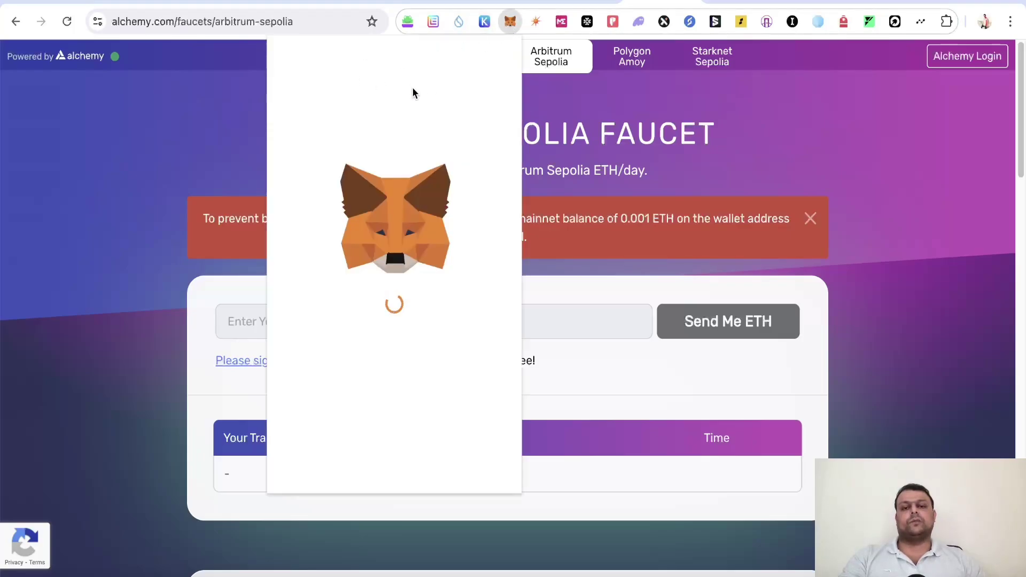
left_click(649, 307)
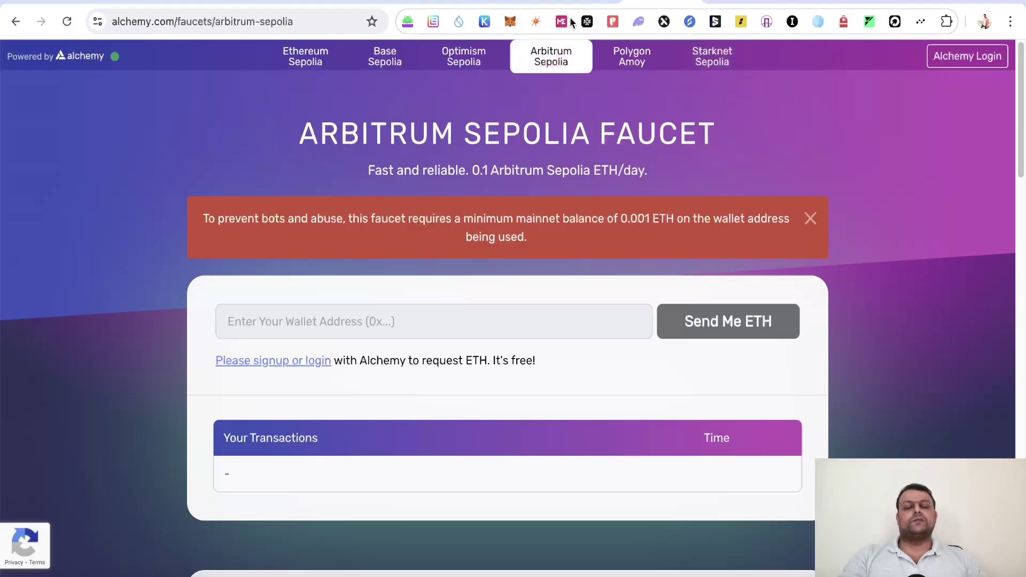
- Find the 0.2 SPN Arbitrum Sepolia deposit in the bridge's Activity list, then close it
left_click(729, 3)
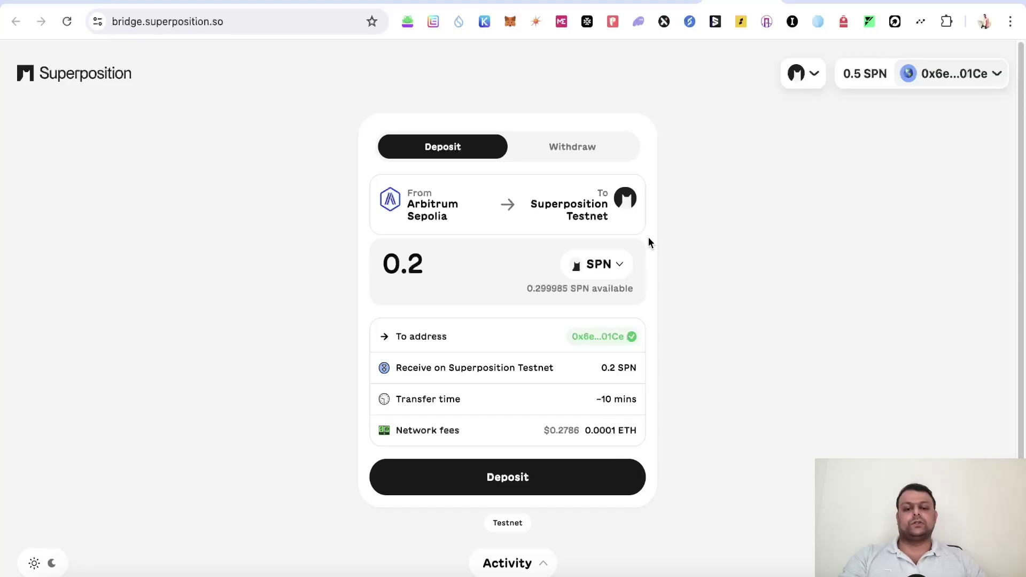
left_click(508, 563)
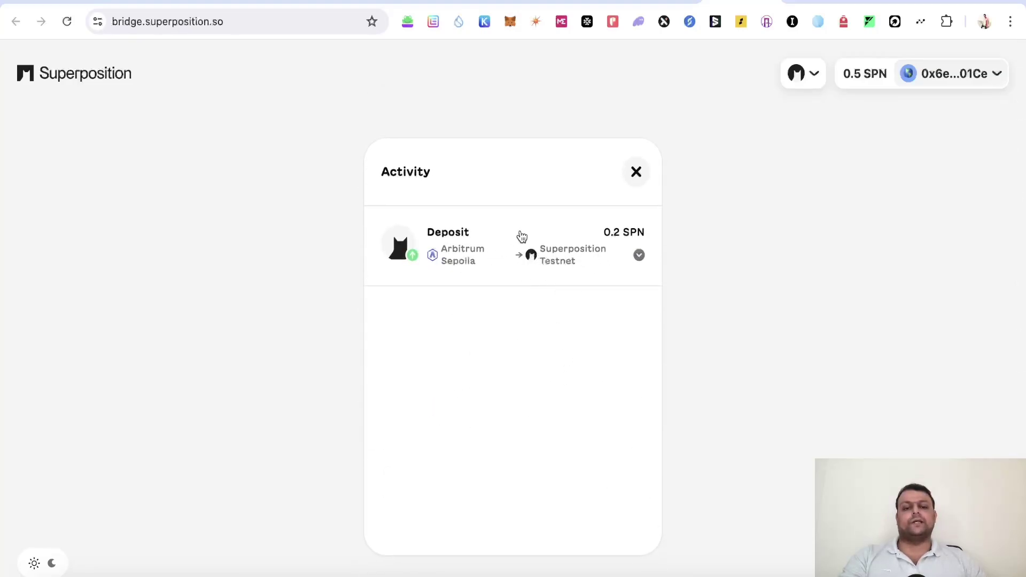
left_click(636, 172)
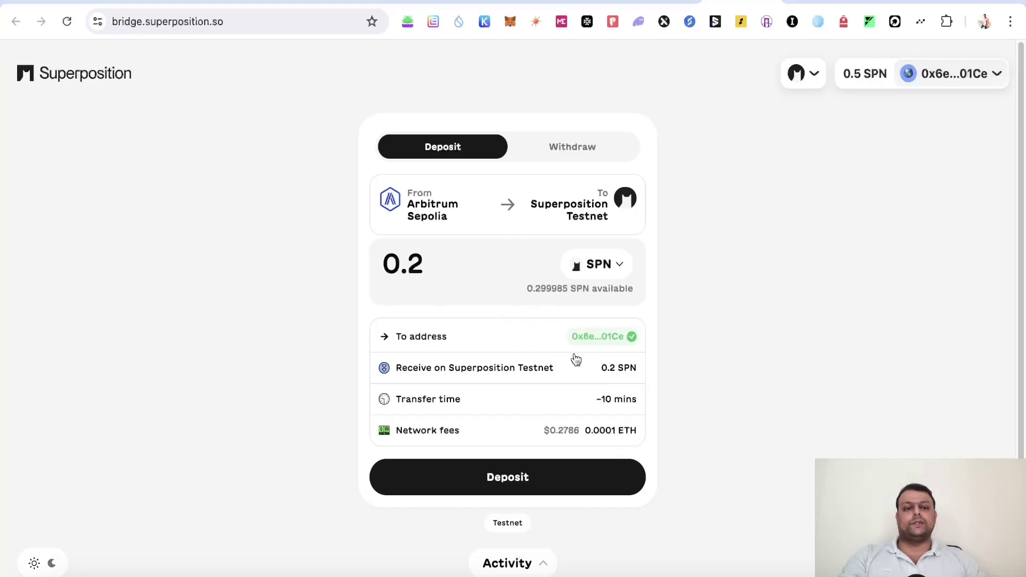
- Enter a 0.1 fUSDC swap on Long.so and review its 0.076204 USDC quote
left_click(797, 2)
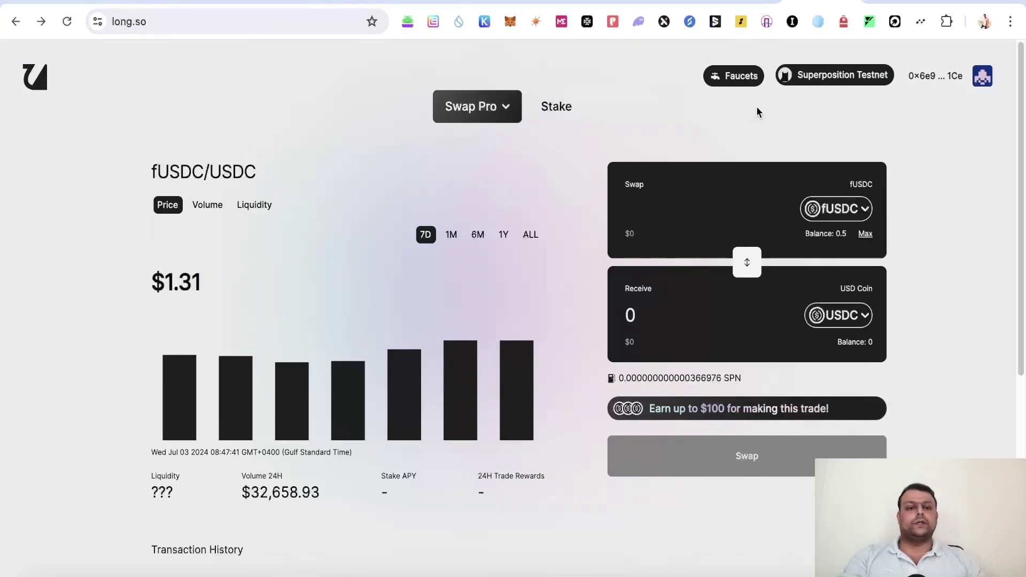
left_click(748, 80)
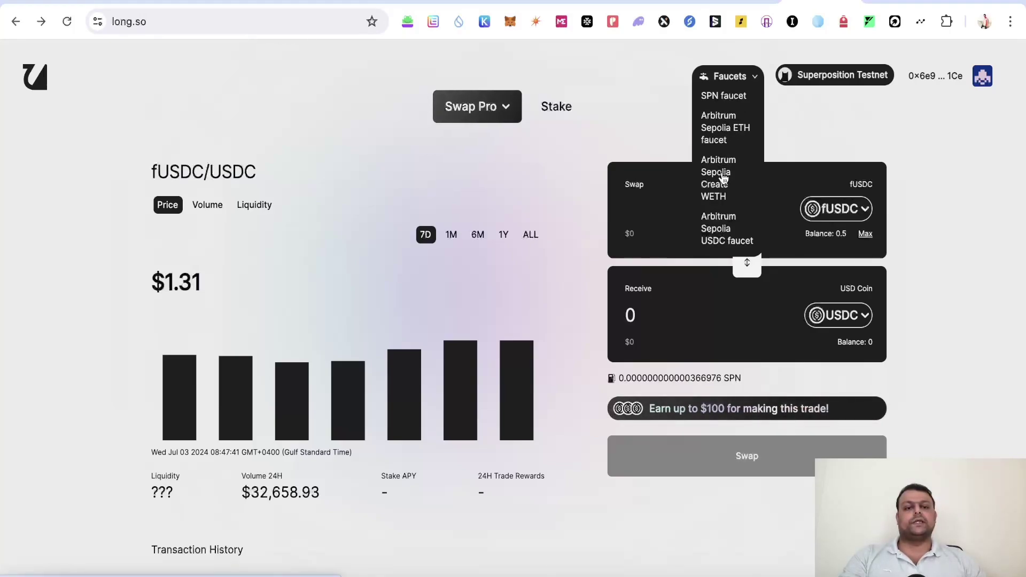
left_click(928, 197)
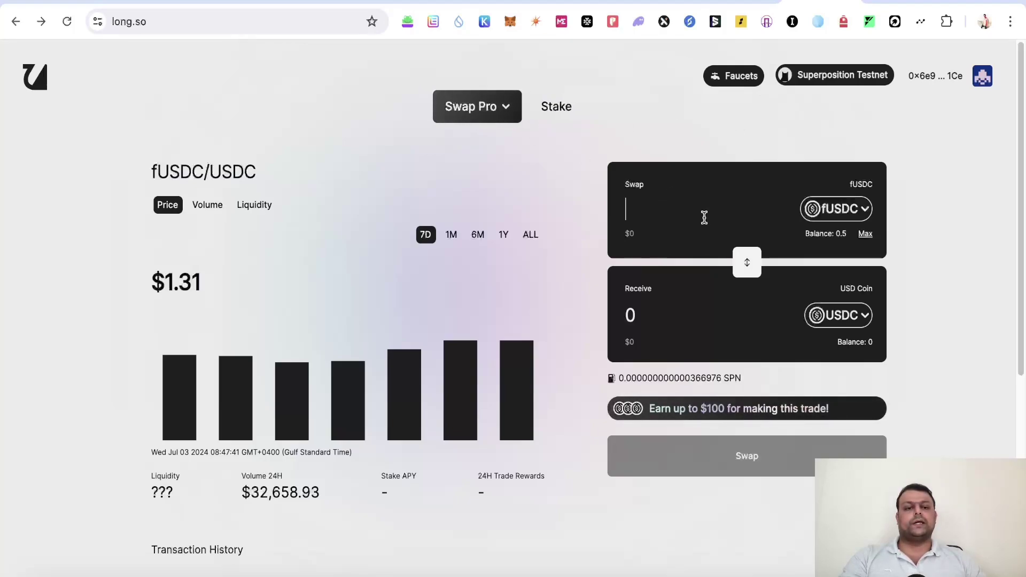
type("0.1")
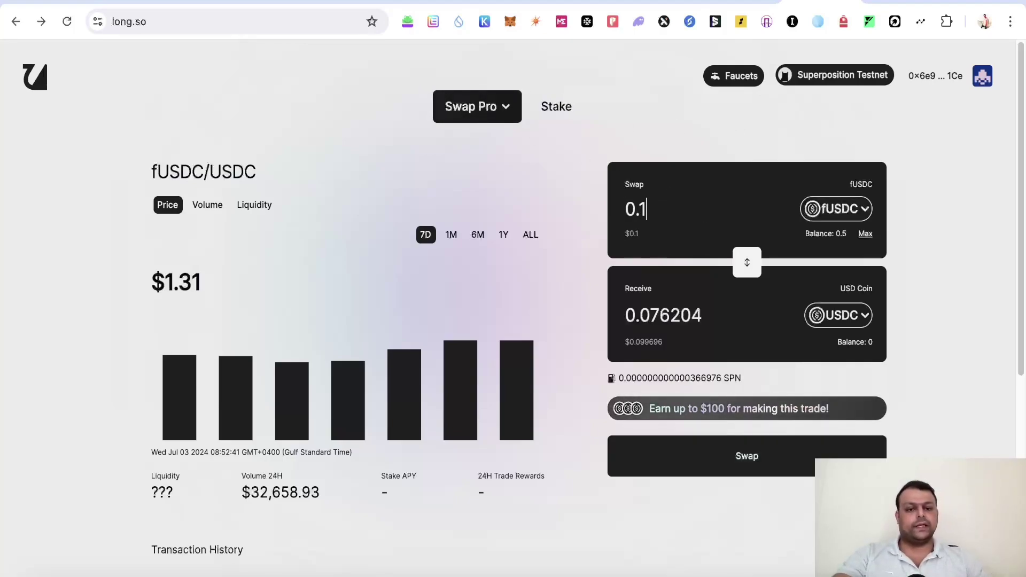
left_click(747, 457)
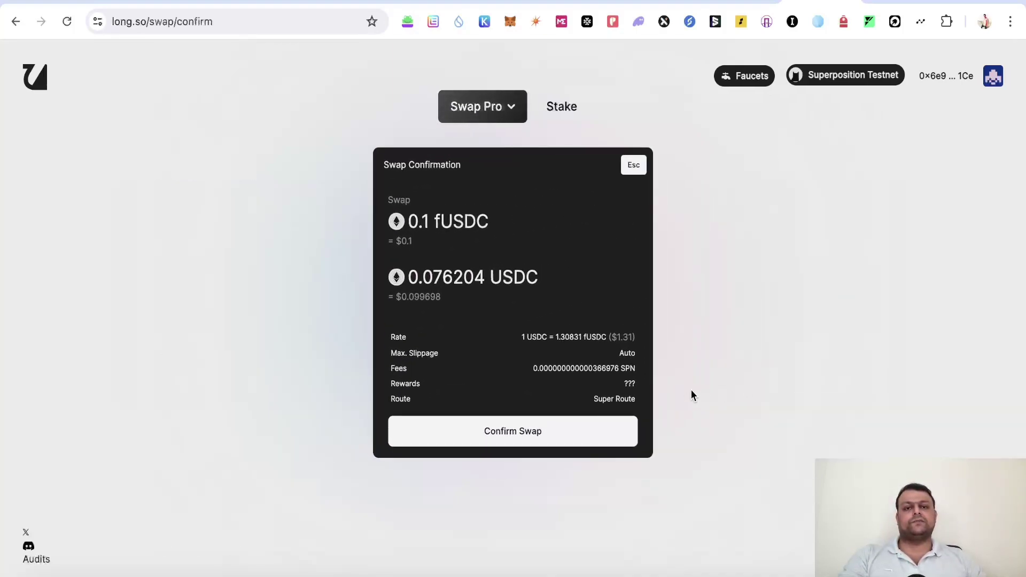
- Confirm the 0.1 fUSDC swap, approving a 0.5 fUSDC spending cap and the transaction in MetaMask
left_click(565, 432)
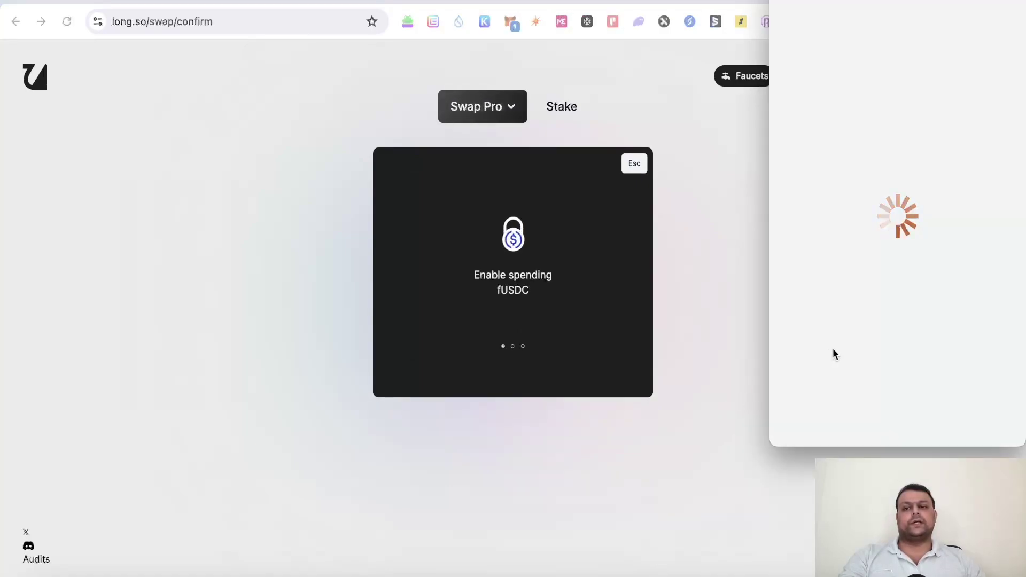
left_click(970, 287)
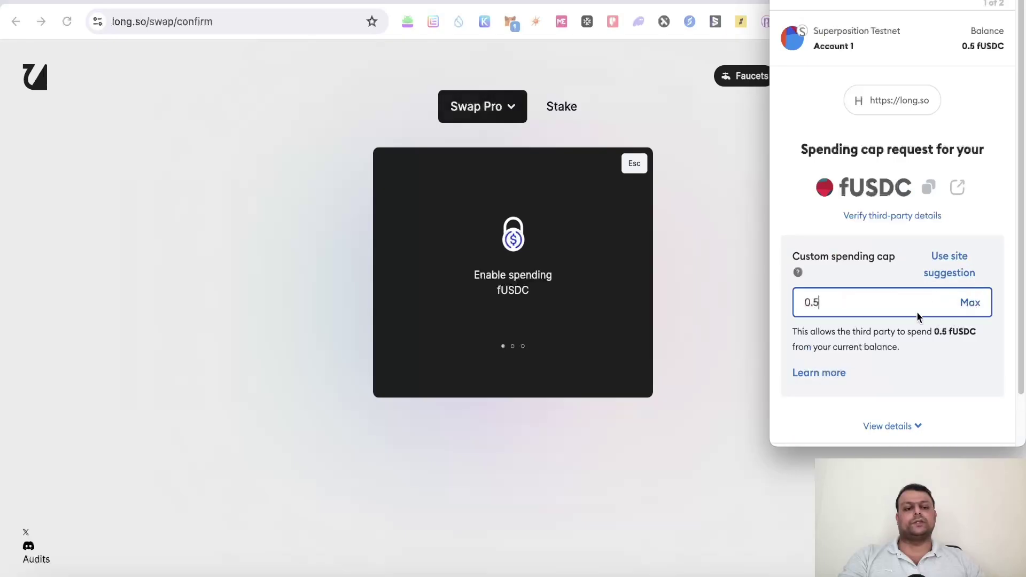
scroll(915, 315, "down", 2)
left_click(940, 418)
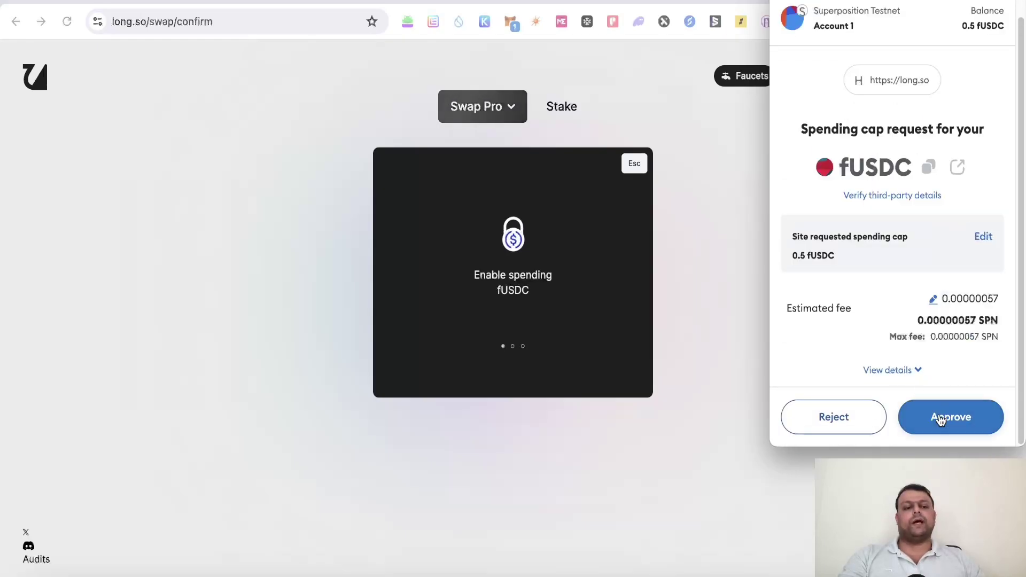
left_click(938, 414)
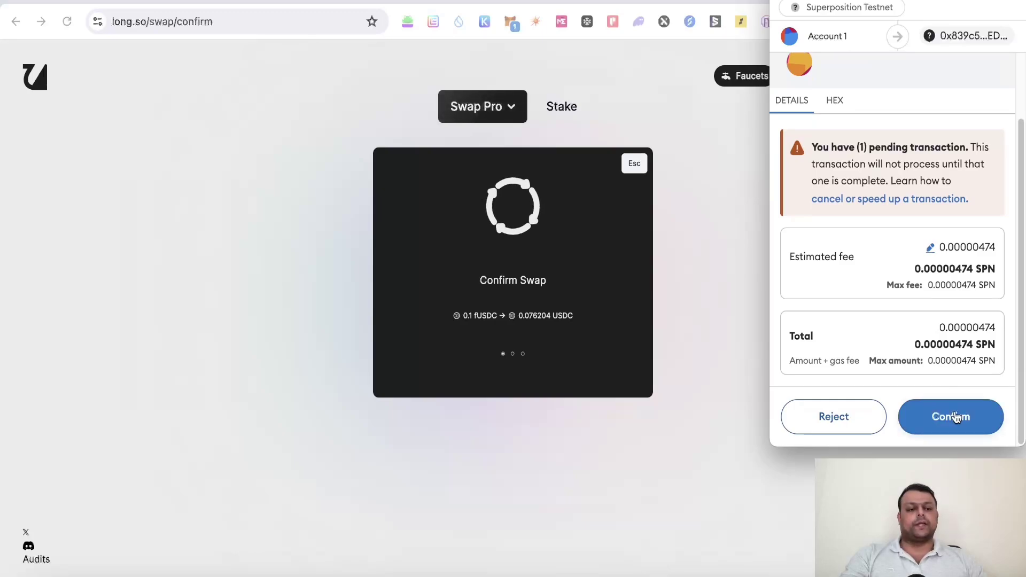
left_click(955, 417)
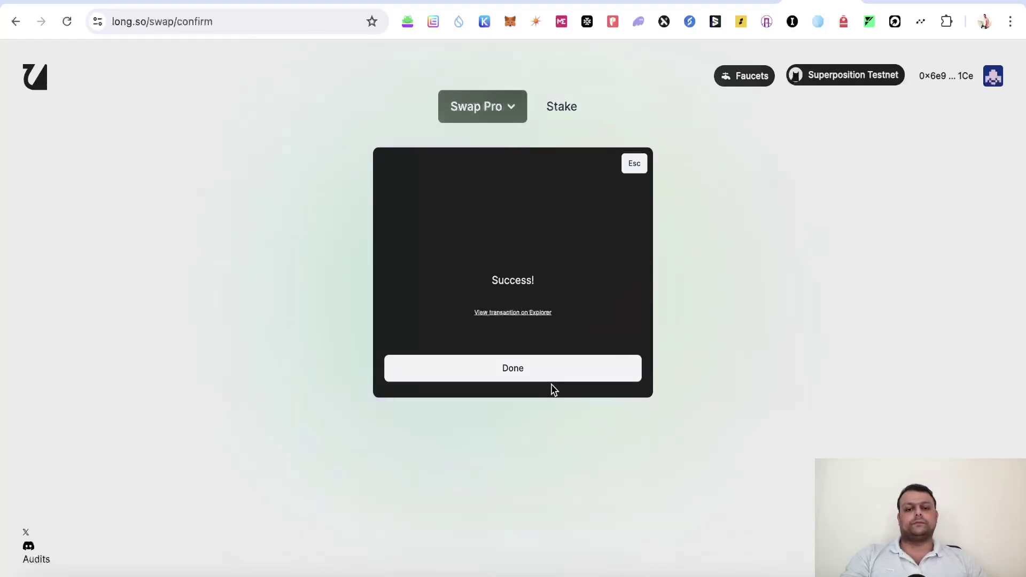
left_click(542, 379)
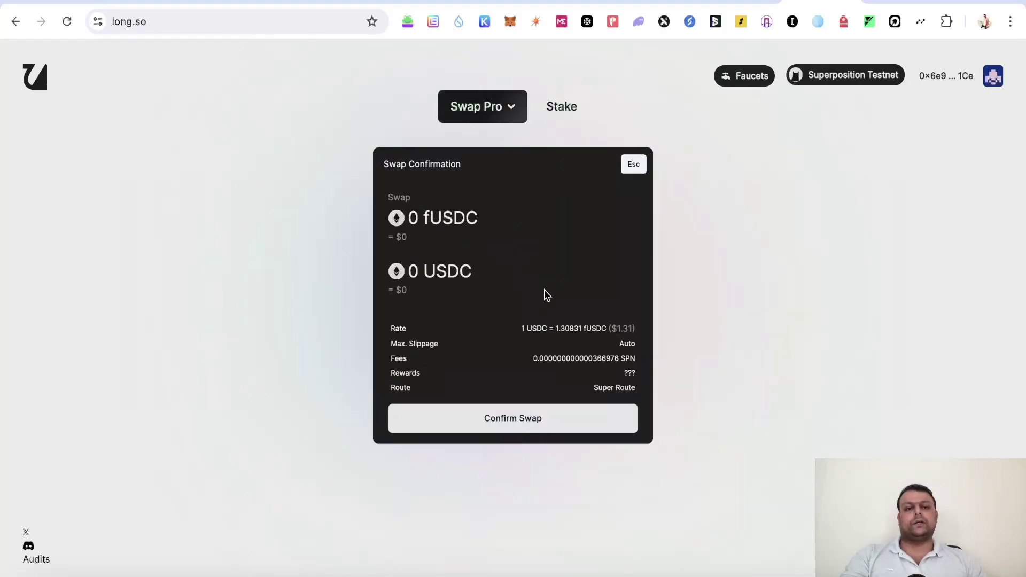
- Create a new fUSDC-USDC position with the maximum 0.076204 USDC and 0.109983 fUSDC, then review it
left_click(559, 110)
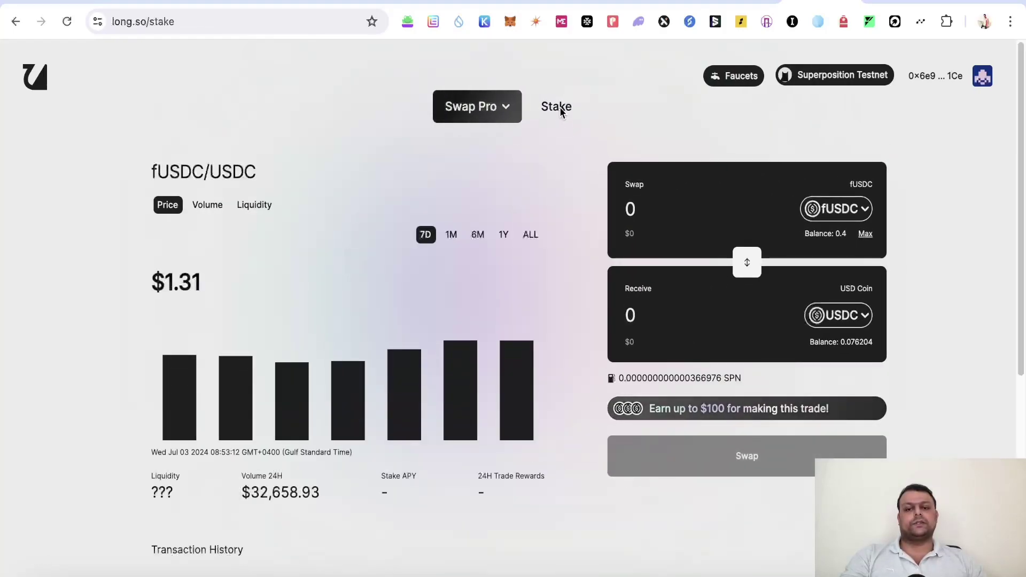
left_click(575, 320)
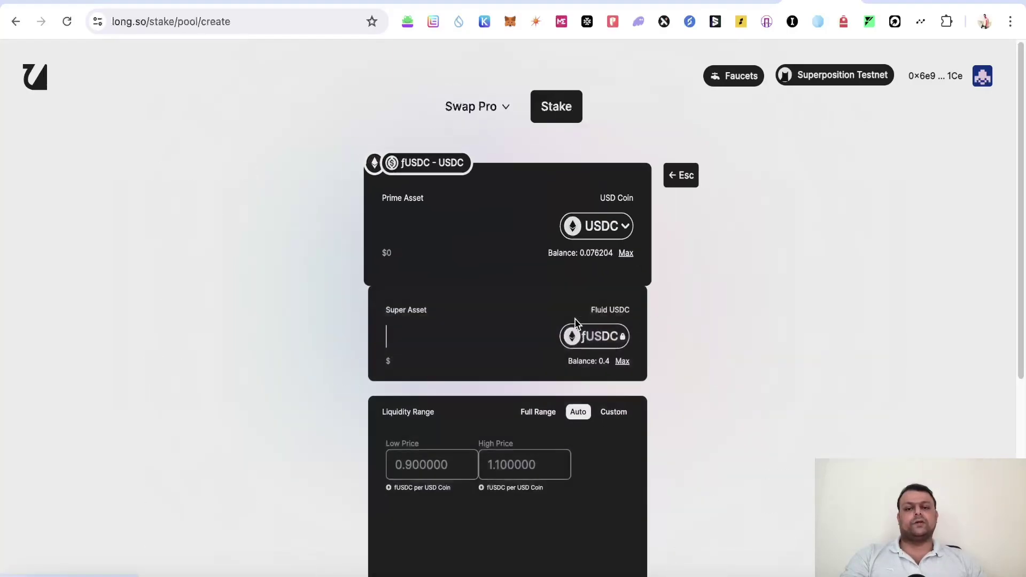
left_click(621, 250)
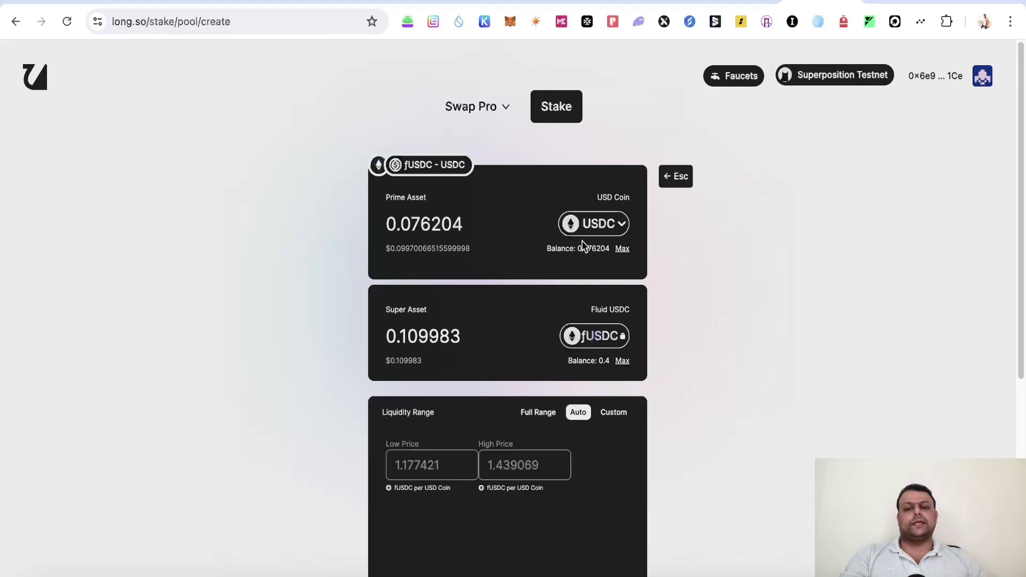
scroll(646, 346, "down", 2)
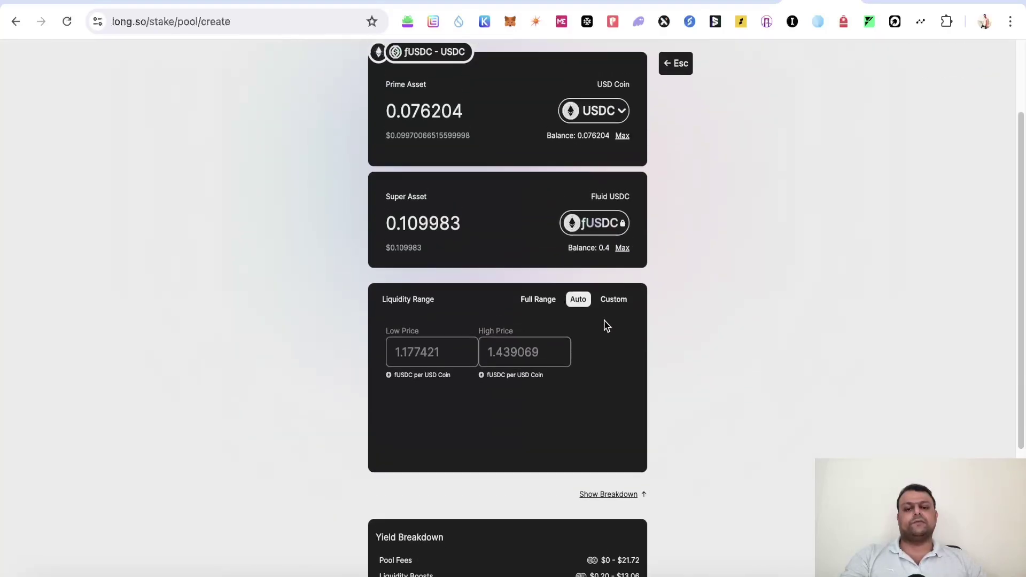
scroll(588, 267, "up", 1)
scroll(544, 212, "down", 5)
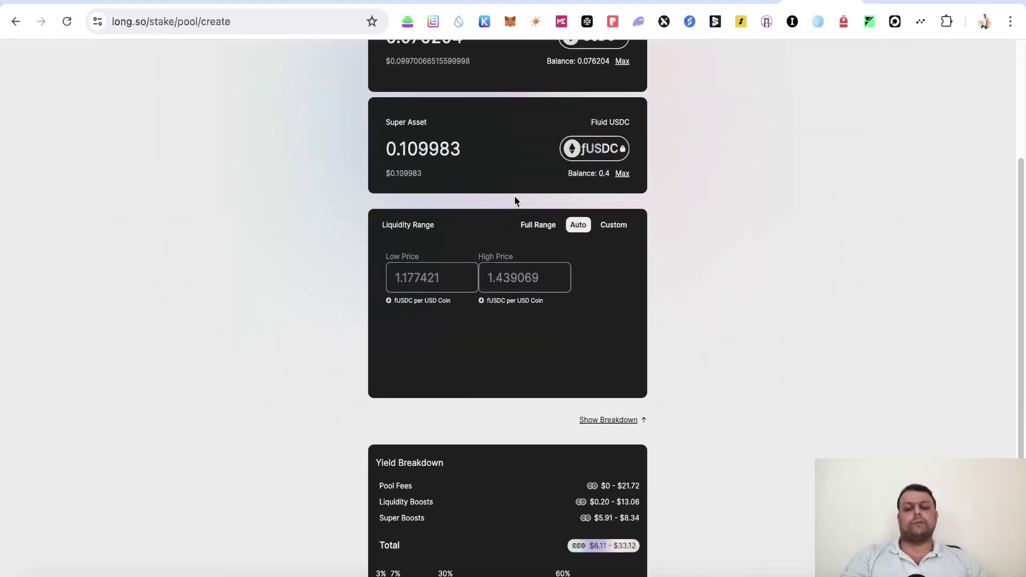
left_click(527, 487)
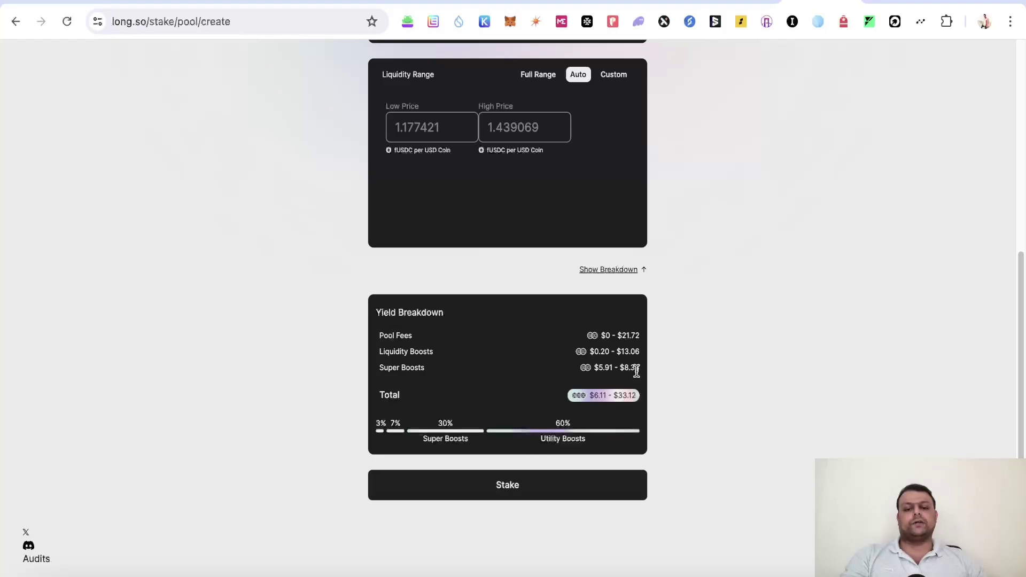
scroll(638, 374, "down", 3)
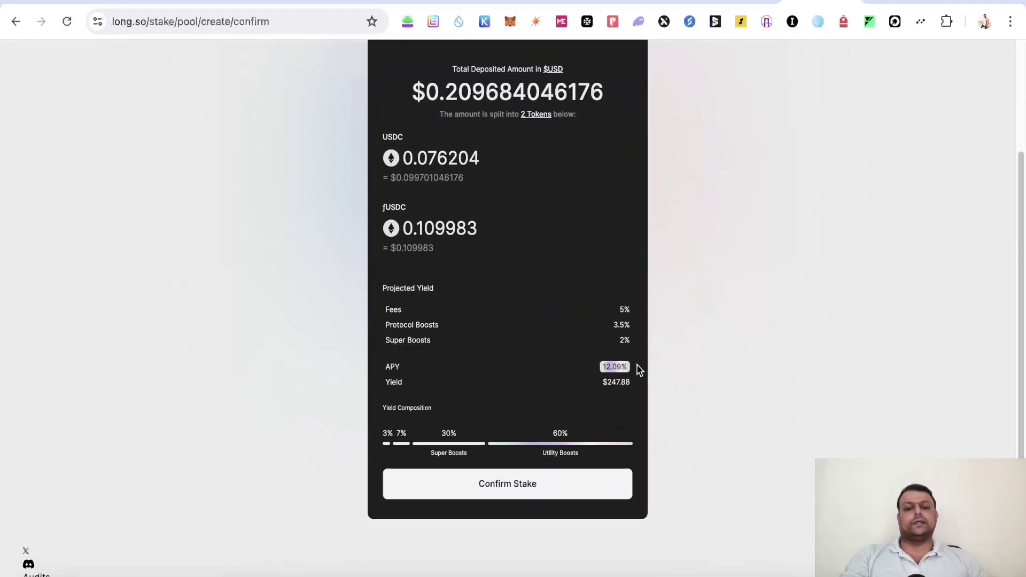
- Confirm the stake, approve a Max USDC spending cap in MetaMask, and dismiss the updatePosition failure
left_click(550, 473)
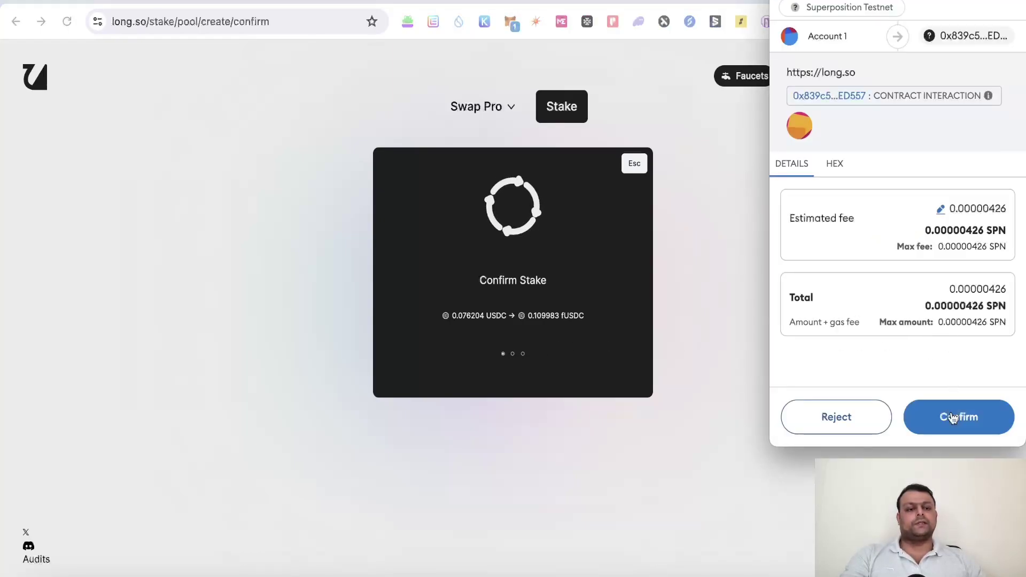
left_click(951, 415)
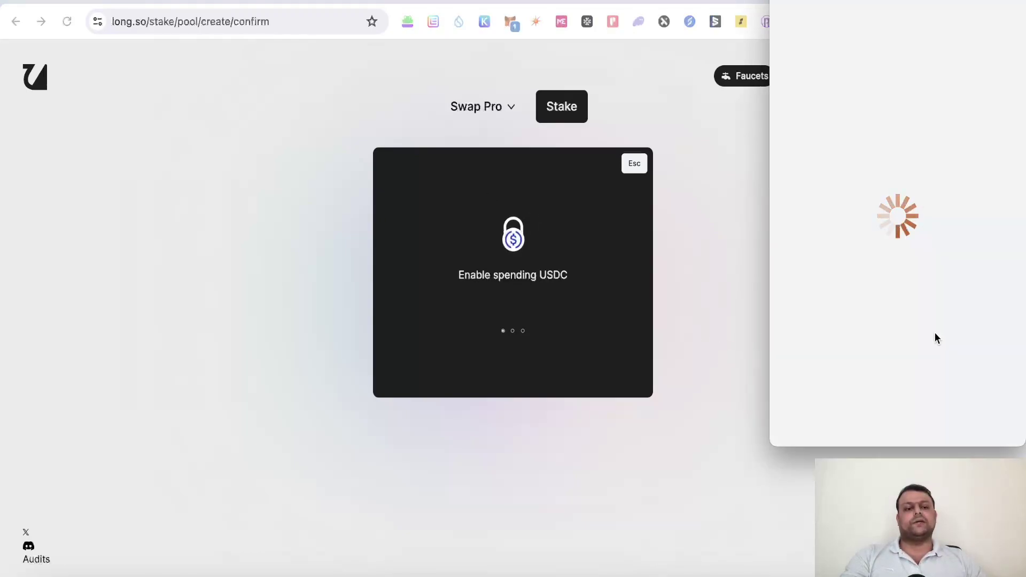
left_click(964, 291)
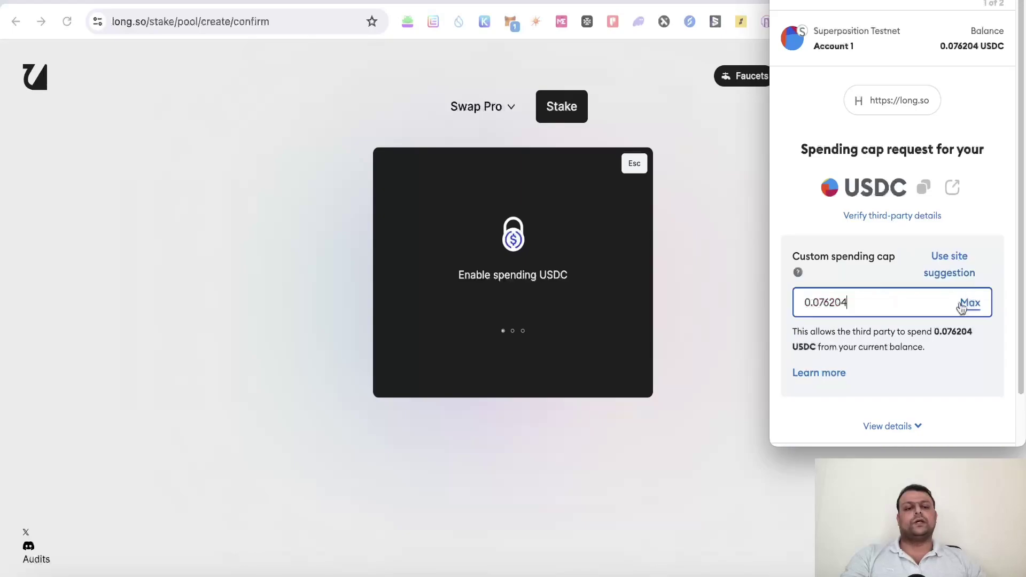
scroll(968, 347, "down", 2)
left_click(966, 418)
left_click(964, 422)
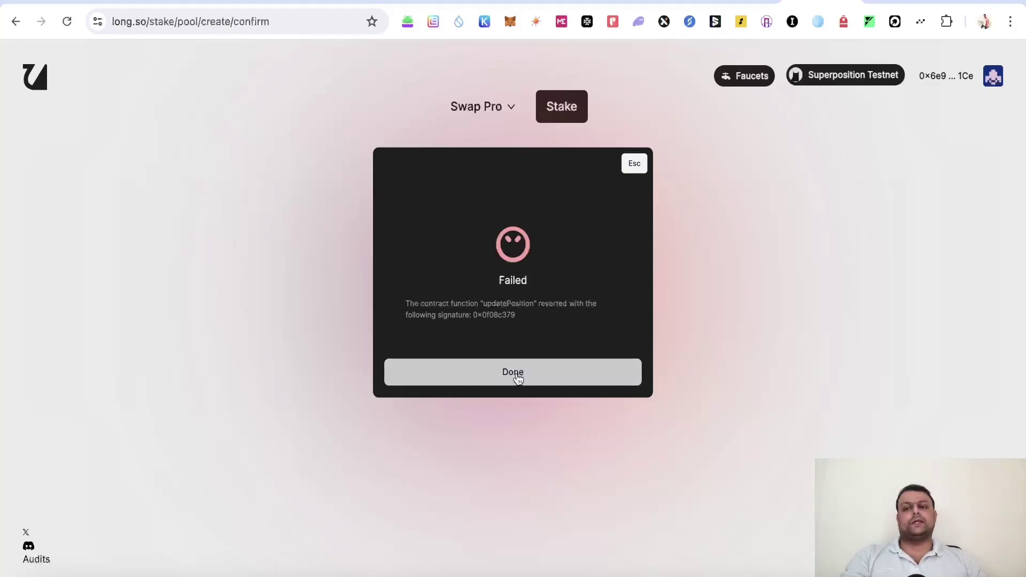
left_click(502, 383)
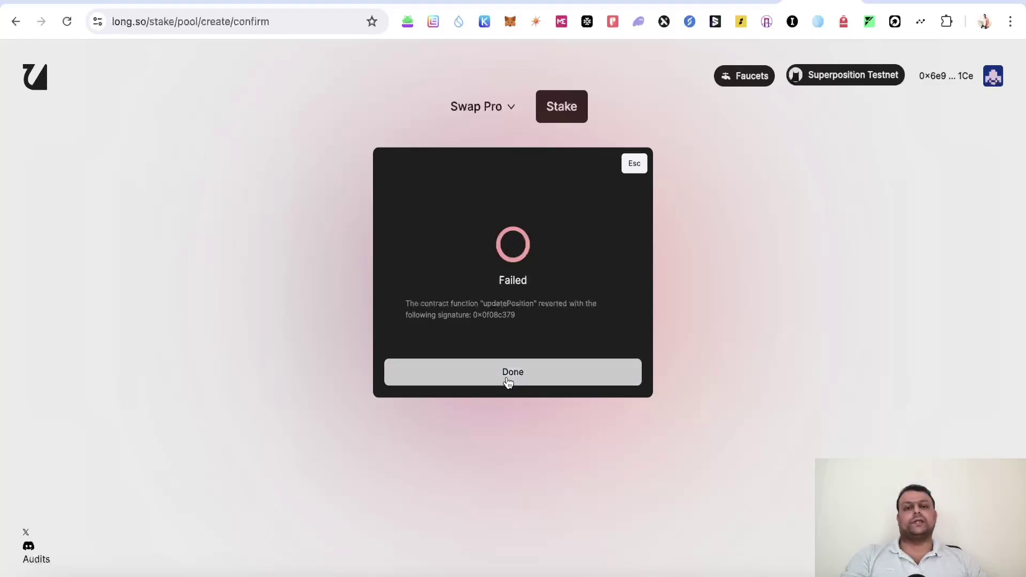
left_click(137, 2)
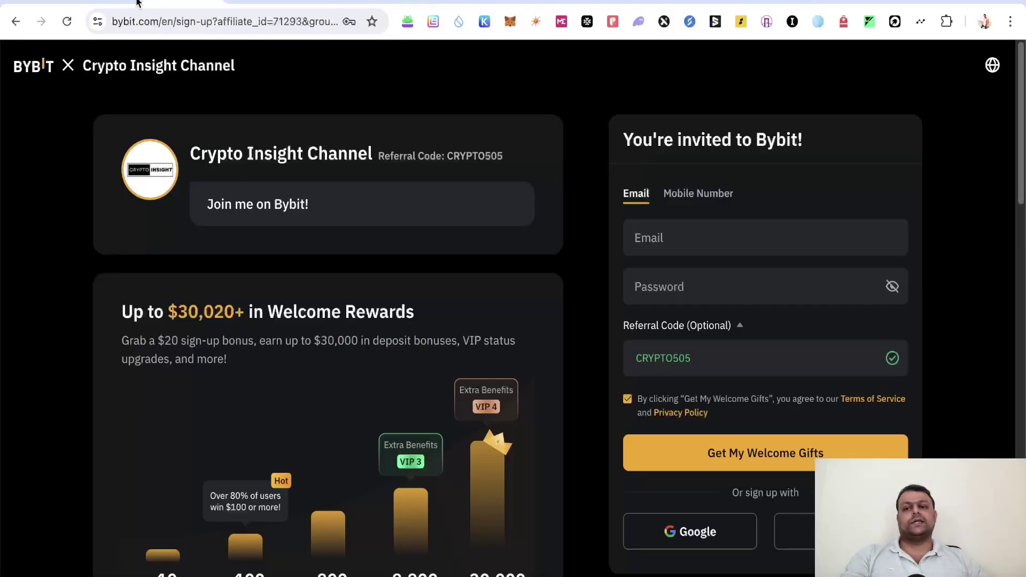